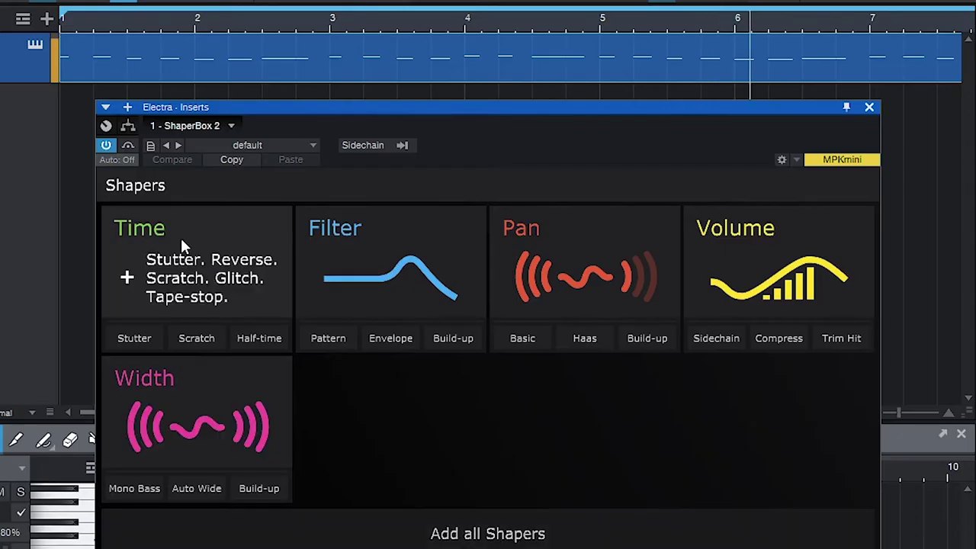
- Add the Time shaper in ShaperBox 2 and lower the end point of its time curve
left_click(181, 241)
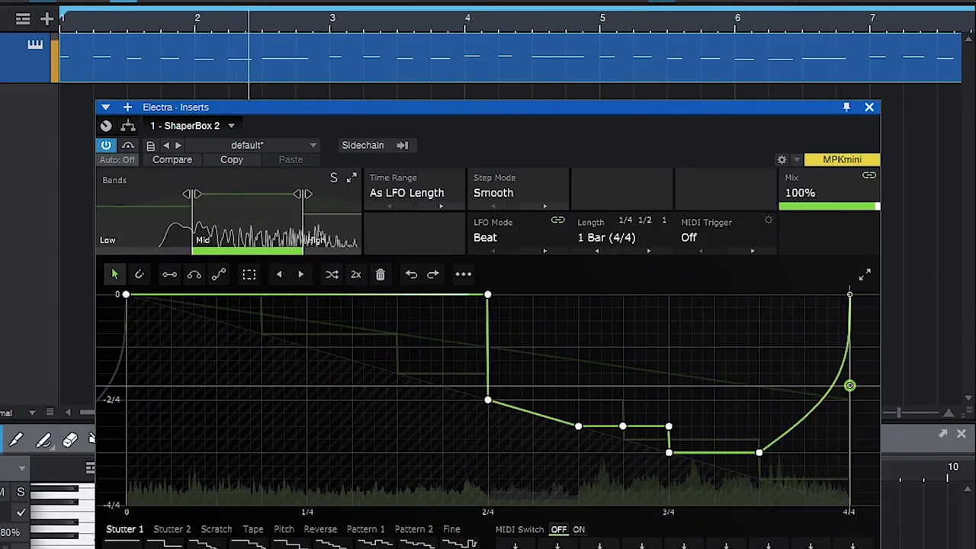
left_click_drag(849, 383, 850, 438)
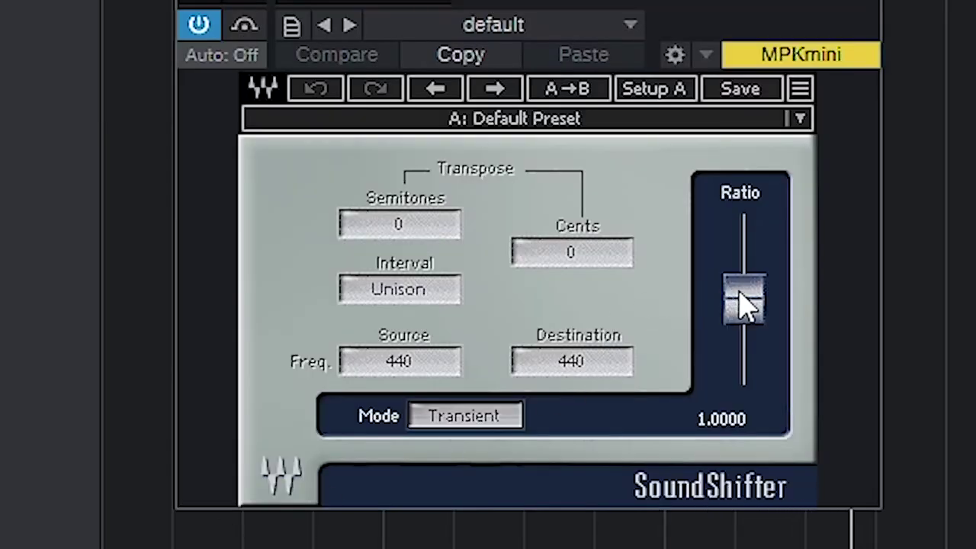
- Set SoundShifter's transposition to -12 semitones, one octave down
left_click(753, 311)
left_click_drag(417, 227, 417, 297)
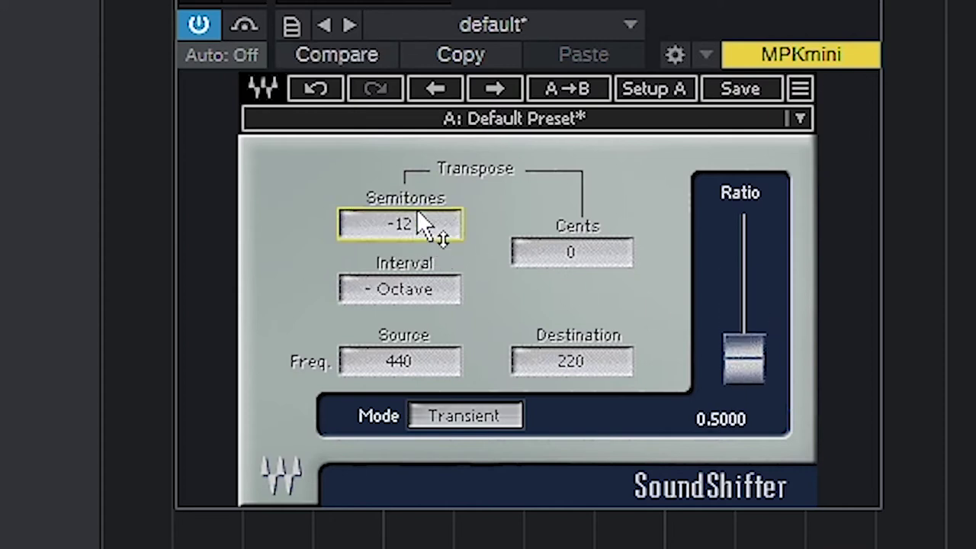
left_click(427, 231)
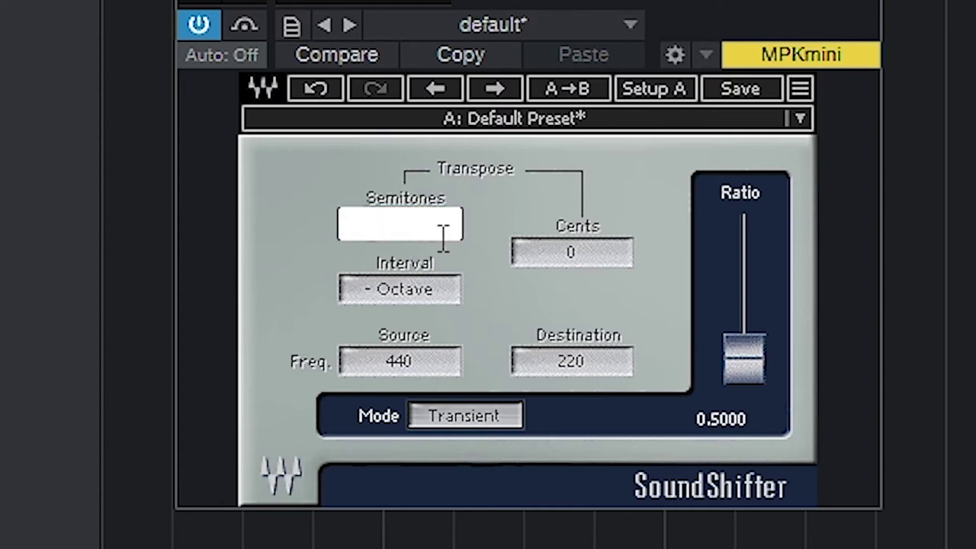
key("Return")
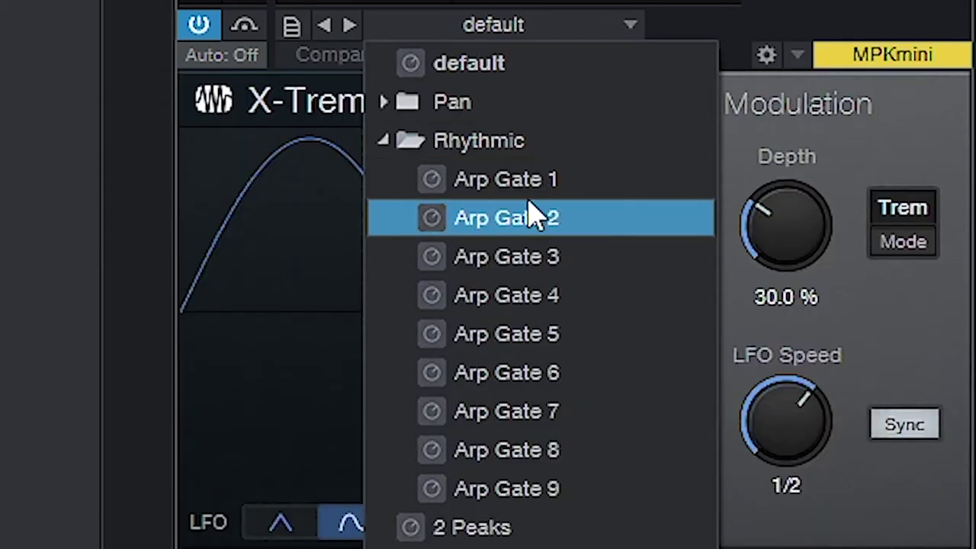
- Load the Rhythmic preset Arp Gate 4 in X-Trem and adjust the modulation depth
left_click(533, 217)
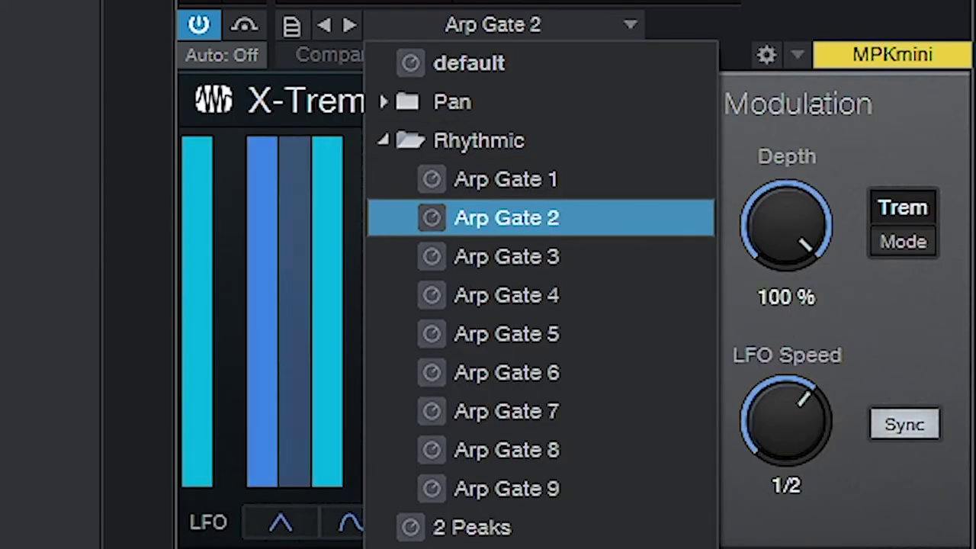
left_click(919, 109)
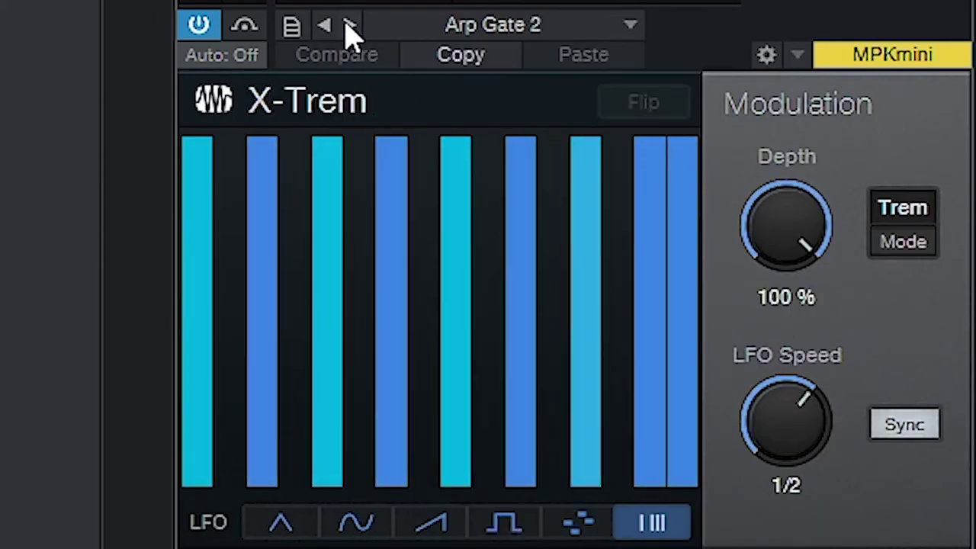
left_click(349, 26)
left_click(349, 25)
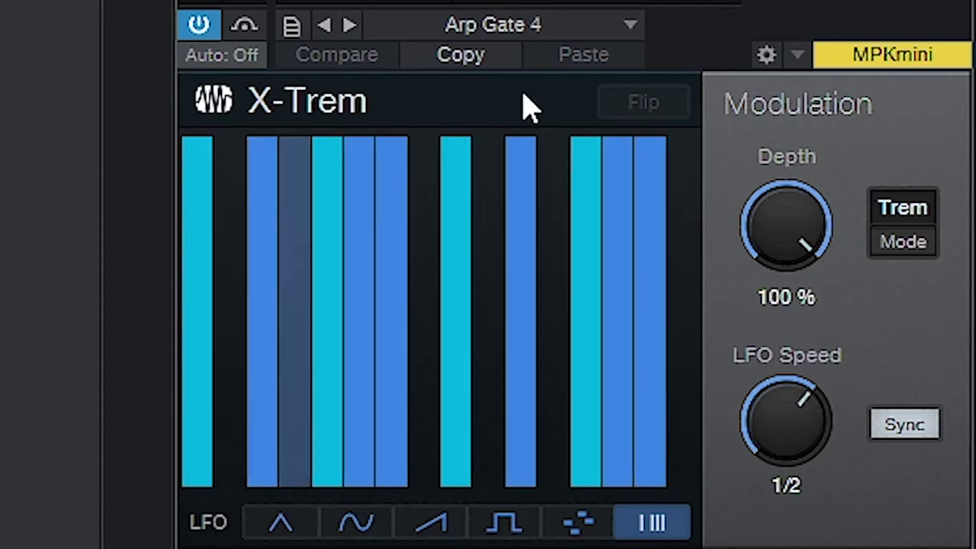
left_click_drag(758, 196, 762, 272)
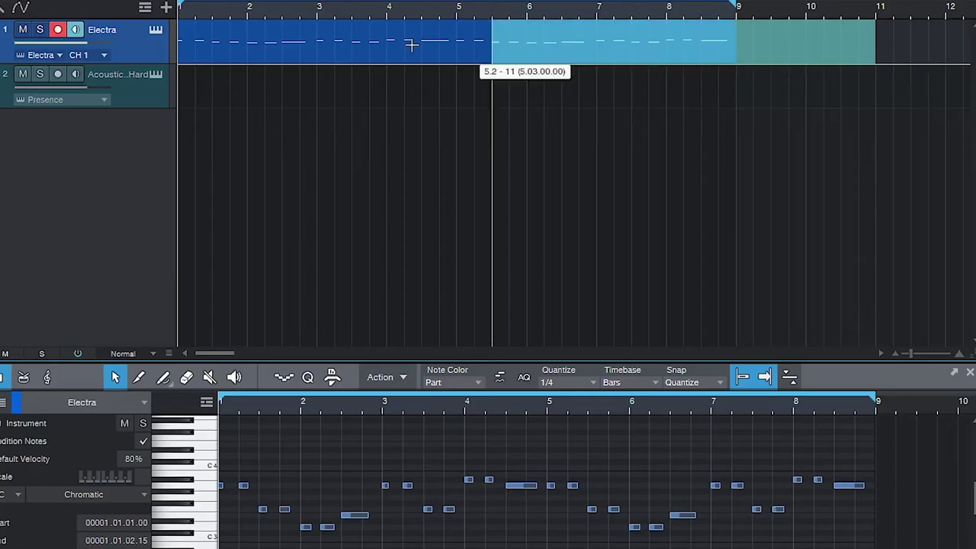
- Mix down the Electra melody over bars 1 to 11 to a new audio track and play it back
right_click(197, 38)
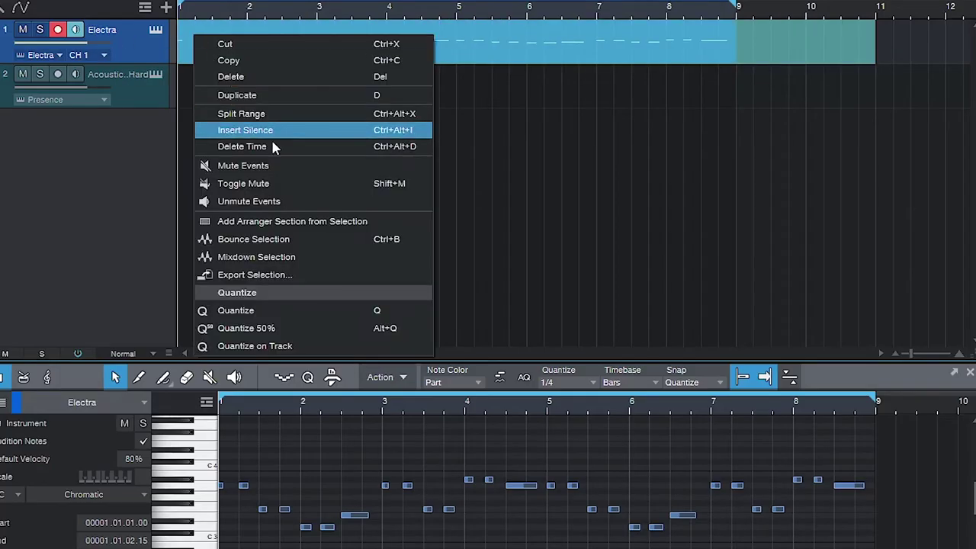
left_click(305, 261)
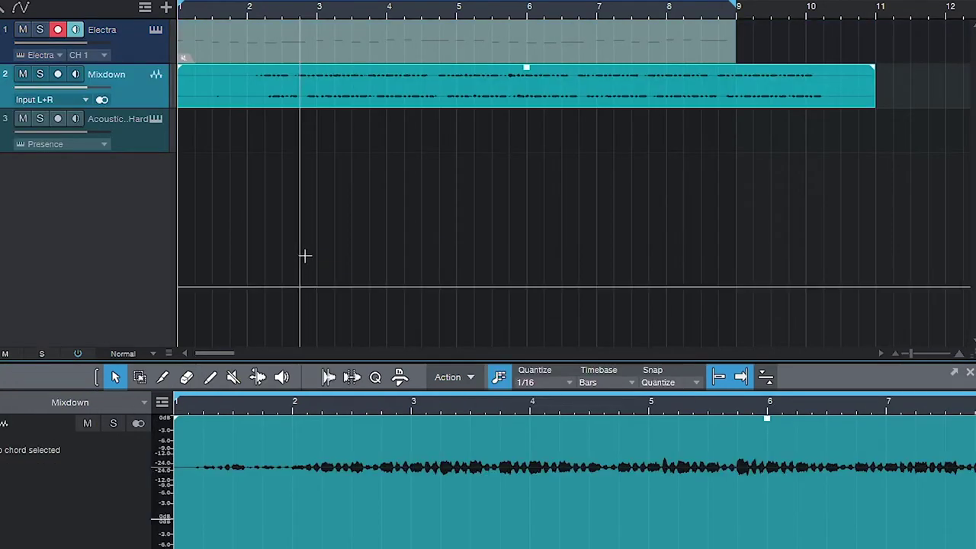
key("space")
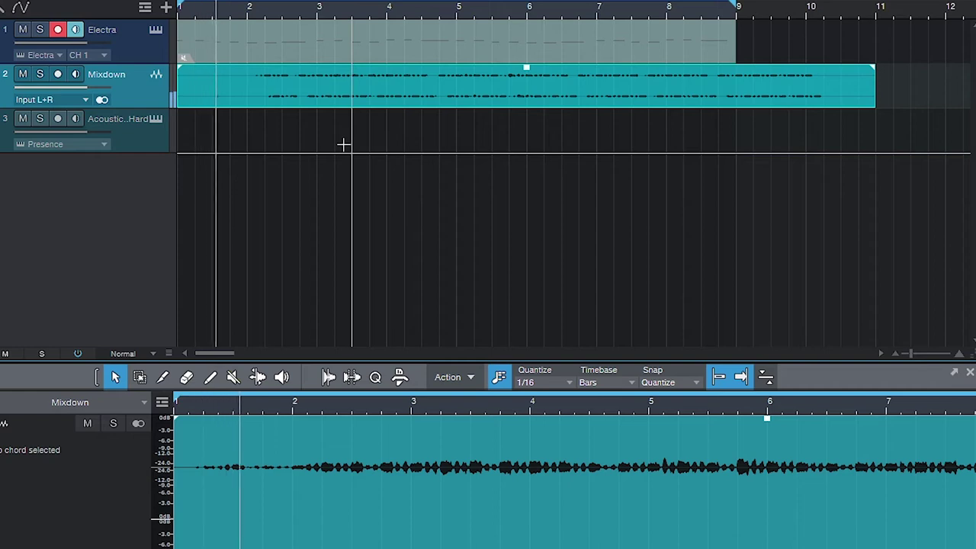
key("space")
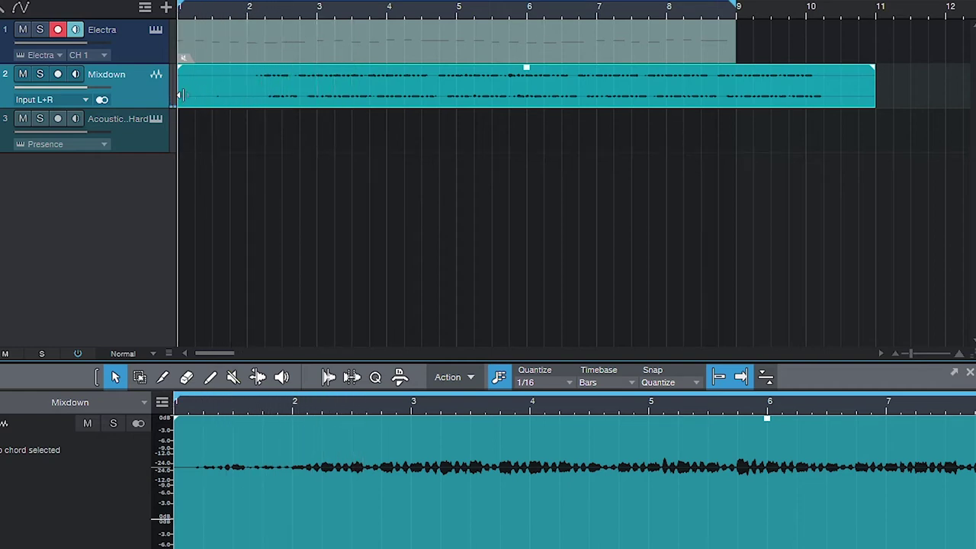
- Trim the quiet opening off the Mixdown clip, move the clip back to bar 1 and listen to it
left_click_drag(182, 95, 263, 95)
left_click_drag(338, 92, 174, 90)
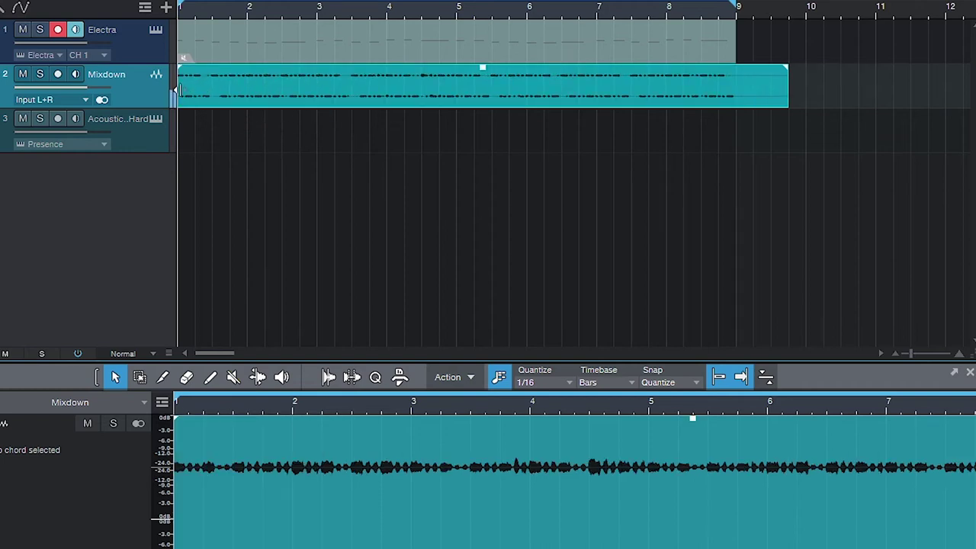
key("space")
key("space")
- Try shifting the Mixdown clip one beat later, audition it and undo the move
left_click_drag(237, 89, 255, 90)
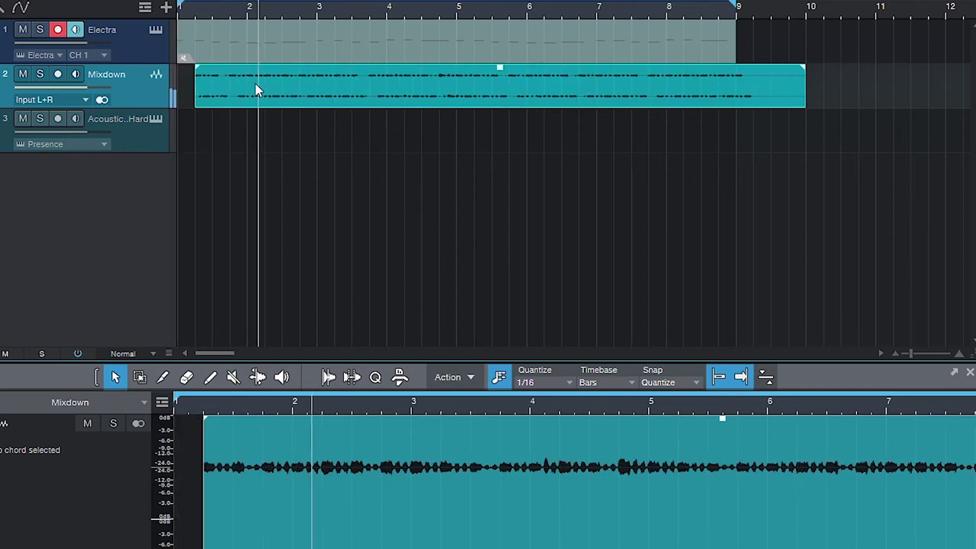
key("space")
key("ctrl+z")
key("space")
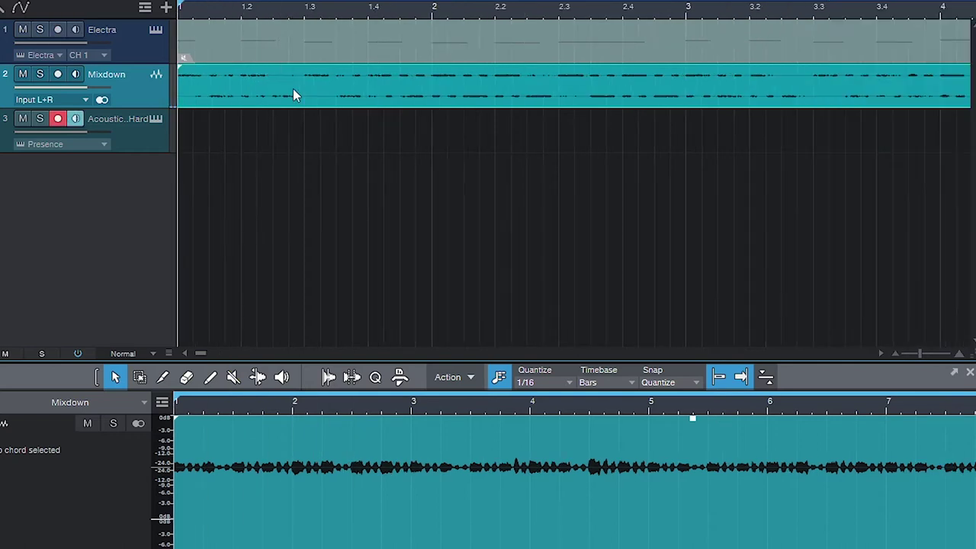
- Nudge the Mixdown clip a sixteenth note later and audition the timing
key("alt+Right")
key("space")
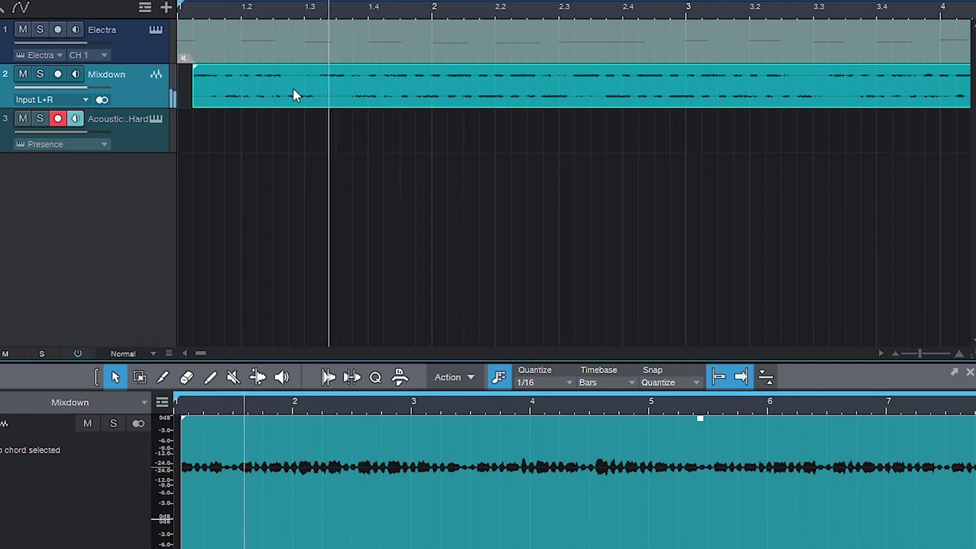
key("space")
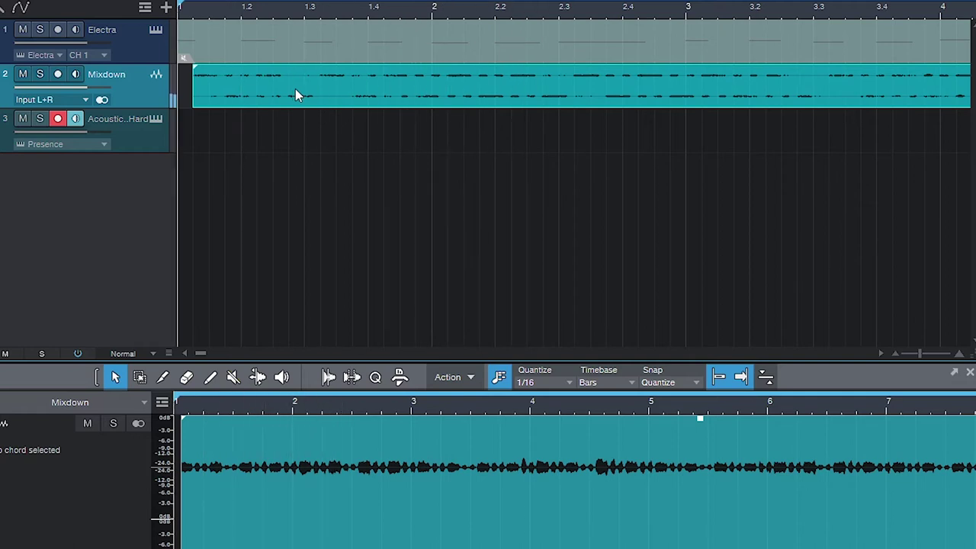
- Try extending the Mixdown clip's start back to bar 1, audition it and undo the extension
left_click_drag(181, 92, 164, 94)
key("space")
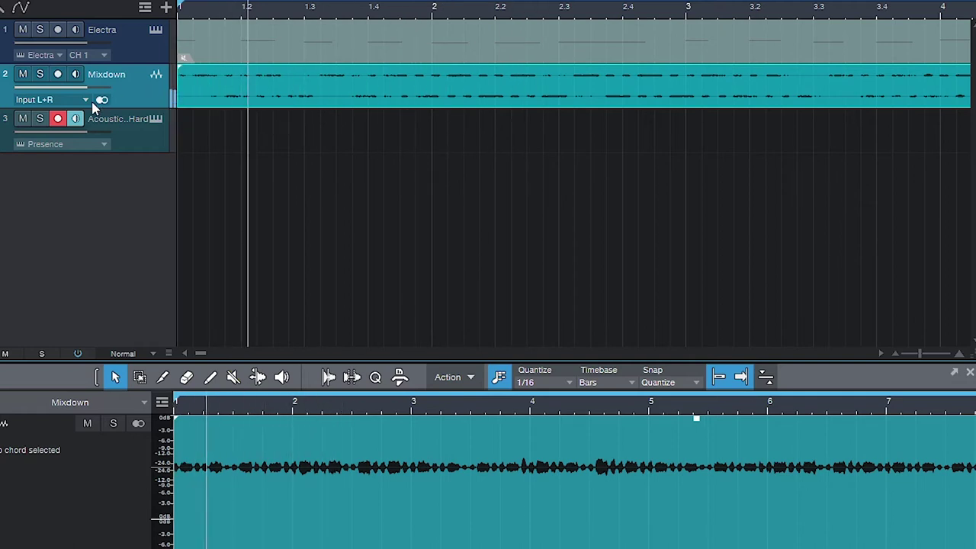
key("space")
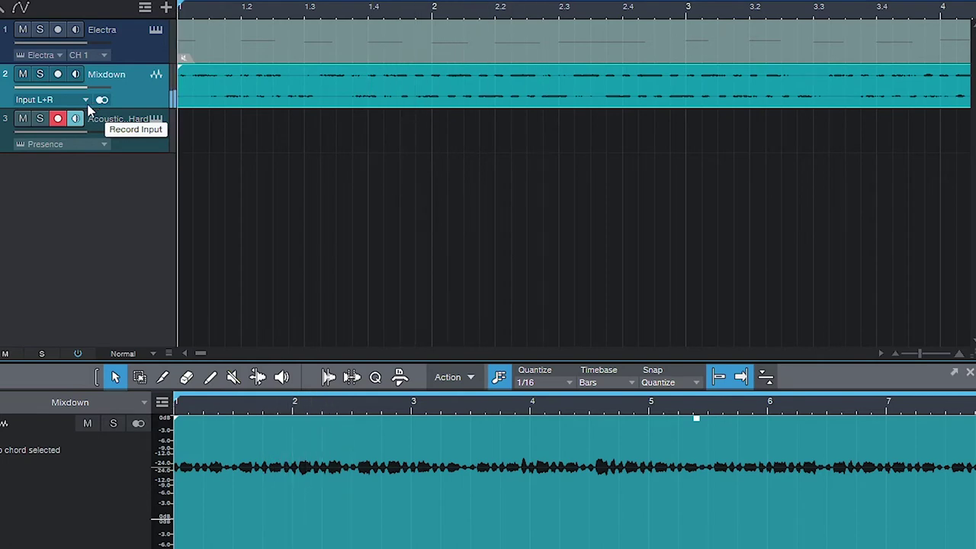
key("ctrl+z")
key("space")
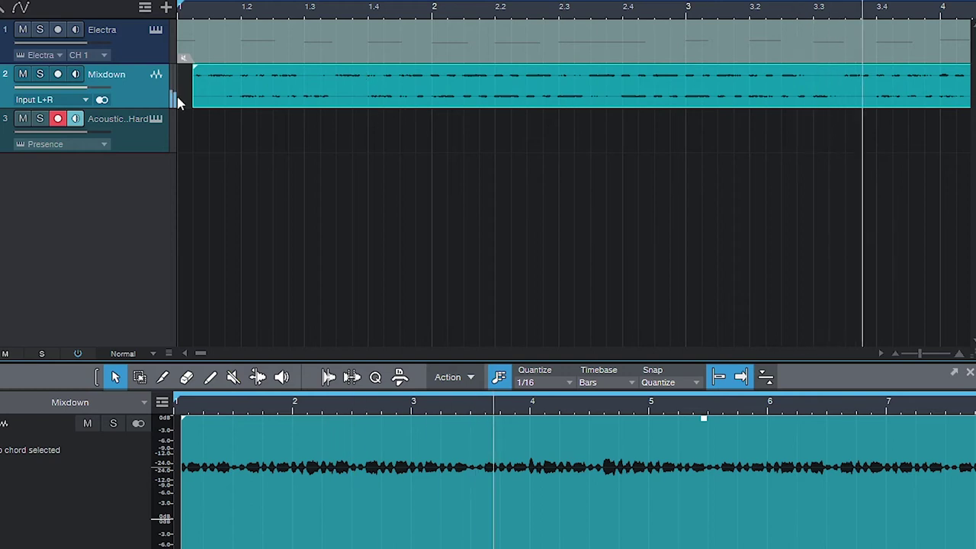
- Extend the Mixdown clip's start to bar 1 and trim its end to bar 9
scroll(241, 119, "down", 6)
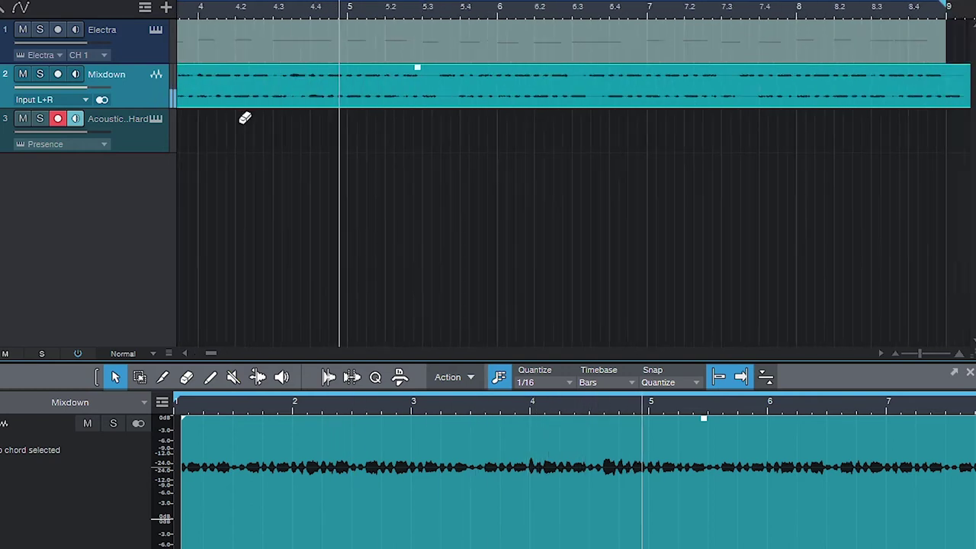
scroll(239, 124, "left", 2)
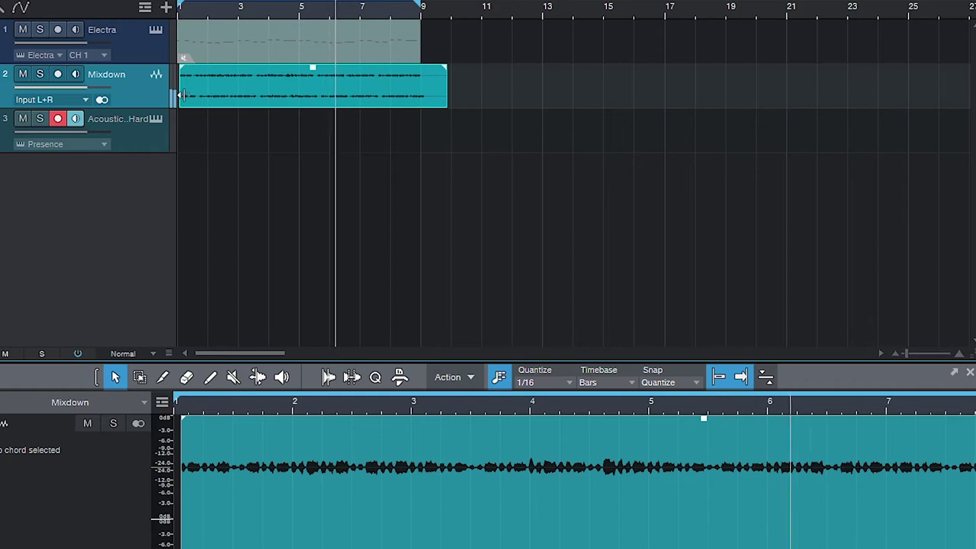
left_click_drag(179, 95, 144, 96)
left_click_drag(445, 97, 420, 102)
key("space")
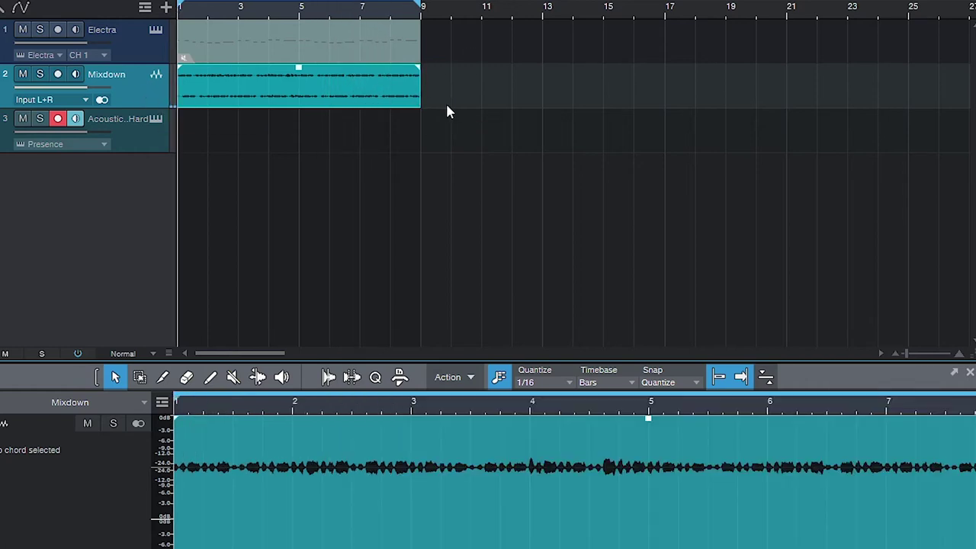
- Record a sustained chord part on the Acoustic Piano track over bars 1 to 9
key("space")
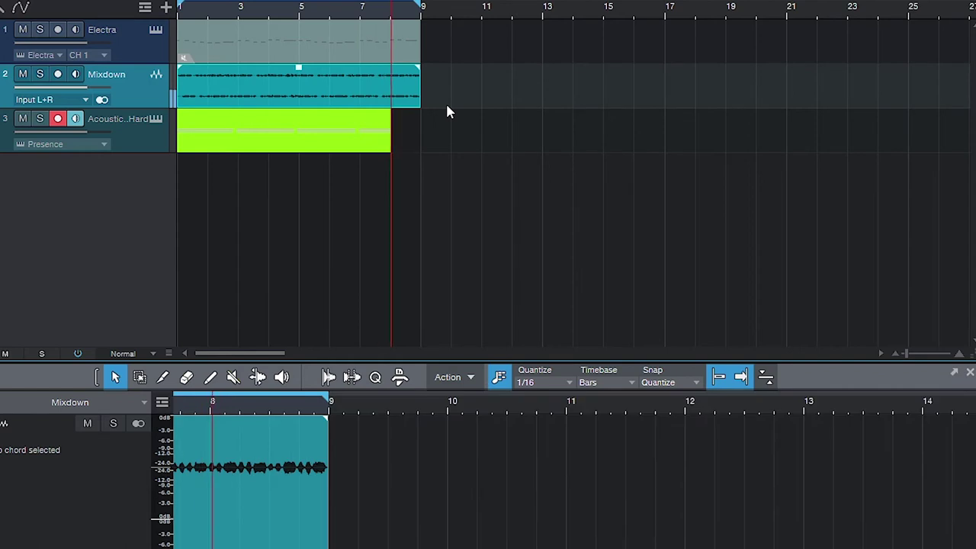
key("space")
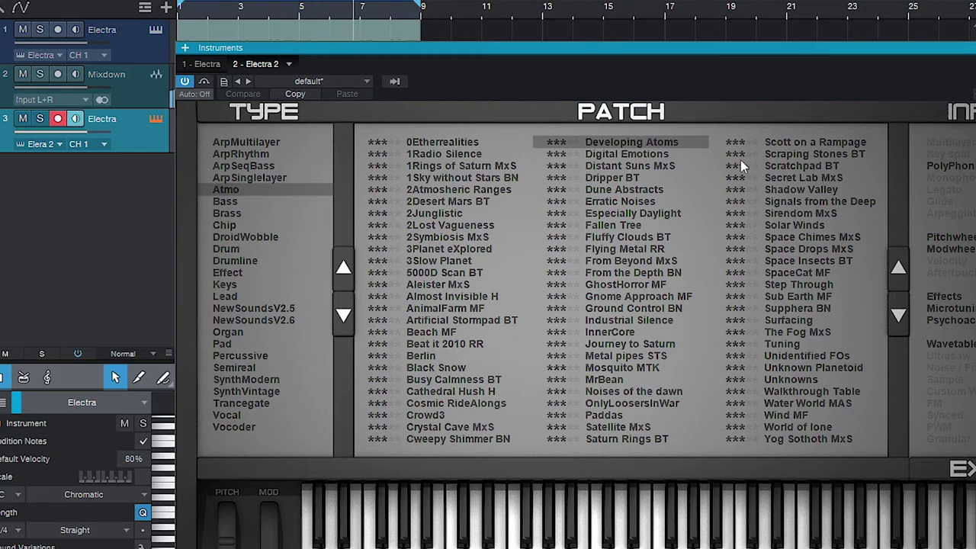
- Close the Electra 2 instrument window, mix down the chord part to a new audio track and play it
left_click(969, 47)
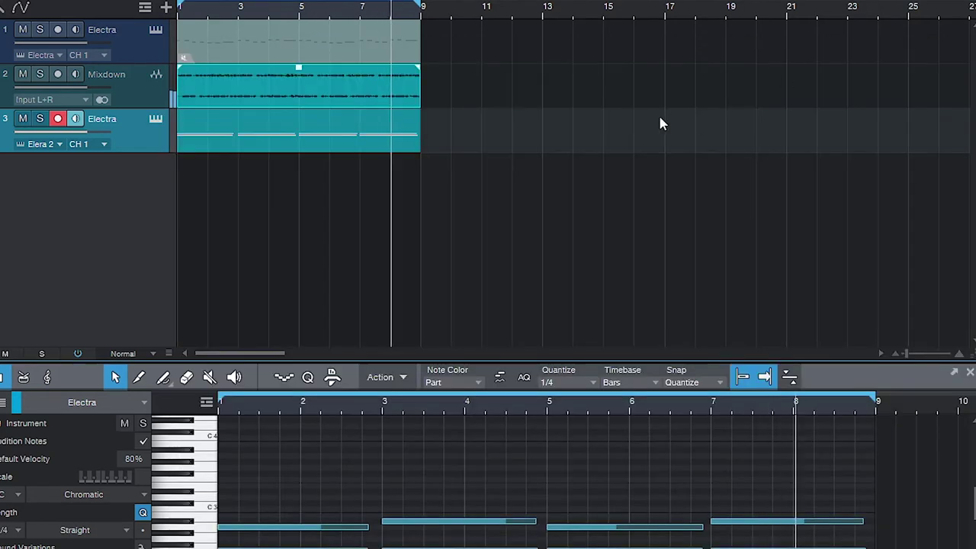
left_click(302, 134)
right_click(298, 131)
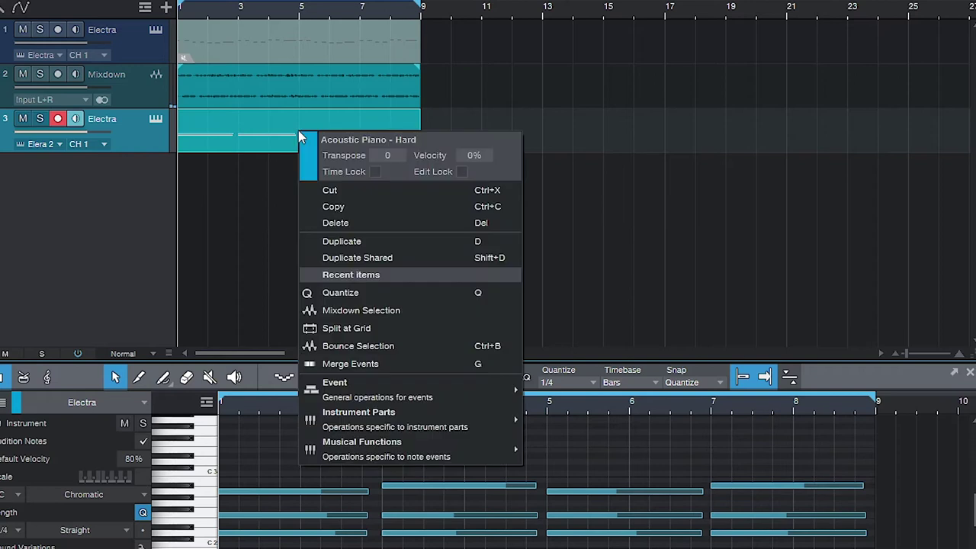
left_click(357, 310)
key("space")
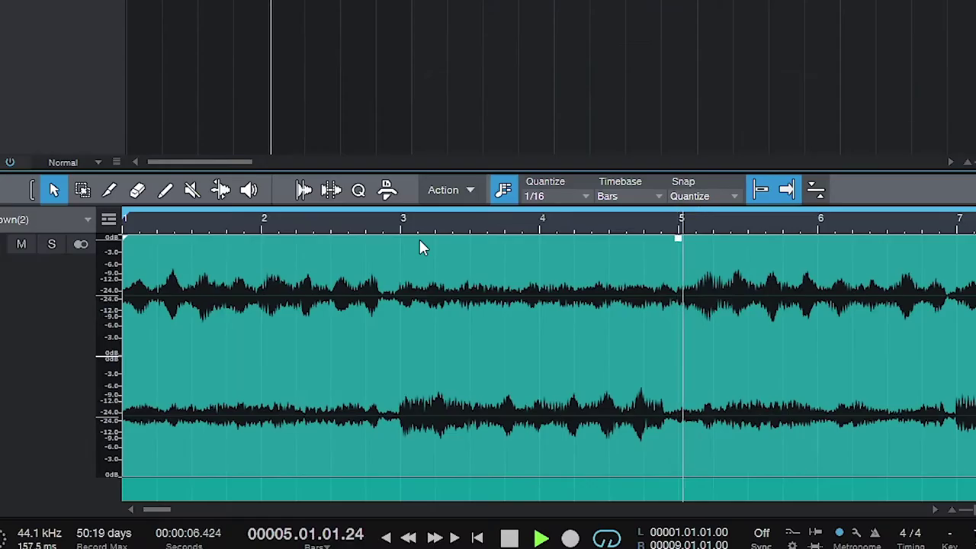
- Shorten the chord mixdown clip so it ends at bar 5 and play it back
scroll(431, 425, "down", 5)
key("space")
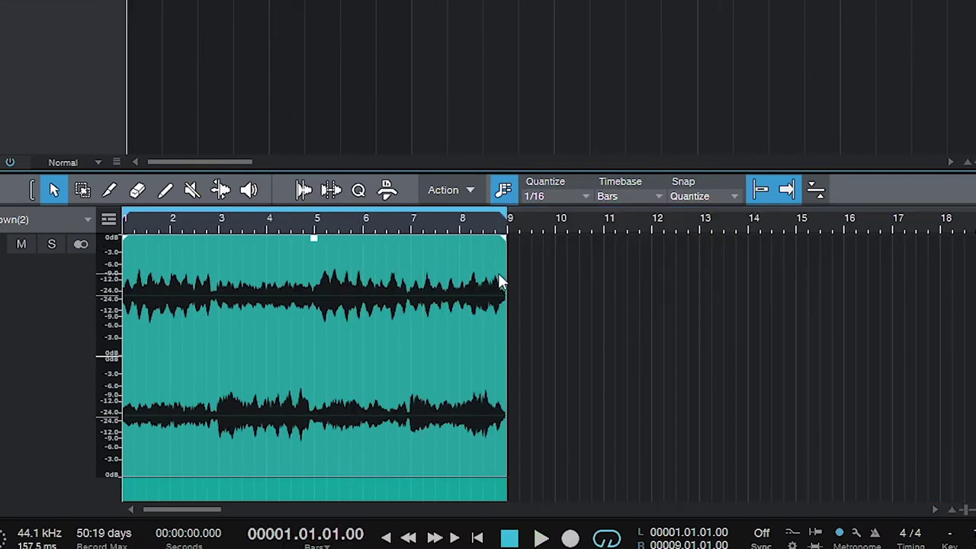
left_click_drag(506, 274, 311, 295)
key("space")
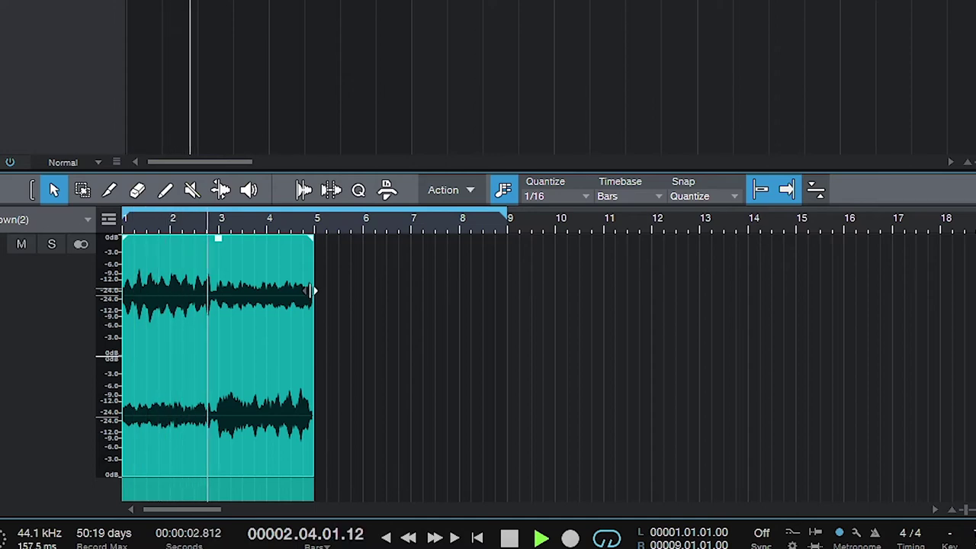
key("space")
- Split the chord mixdown clip in the quiet gap just before bar 3
scroll(221, 267, "up", 5)
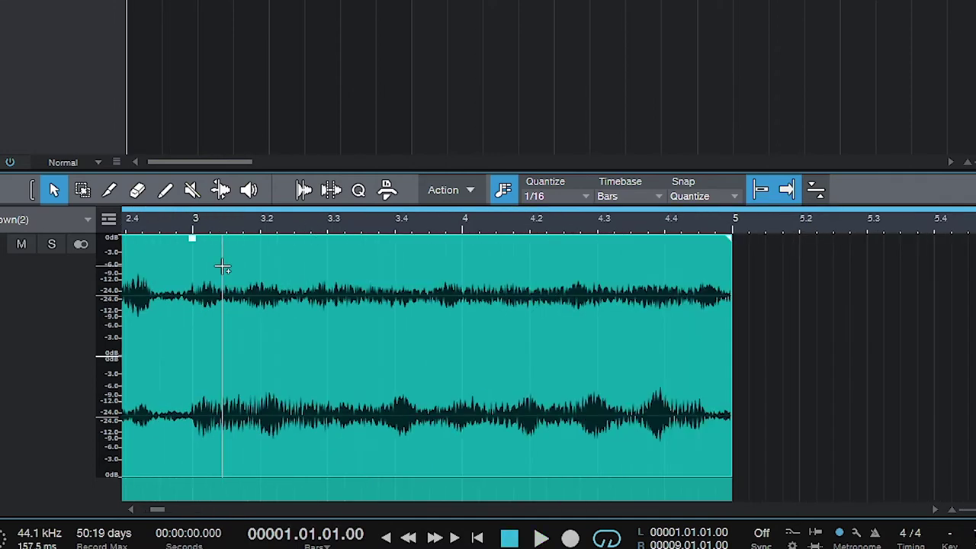
scroll(223, 262, "left", 4)
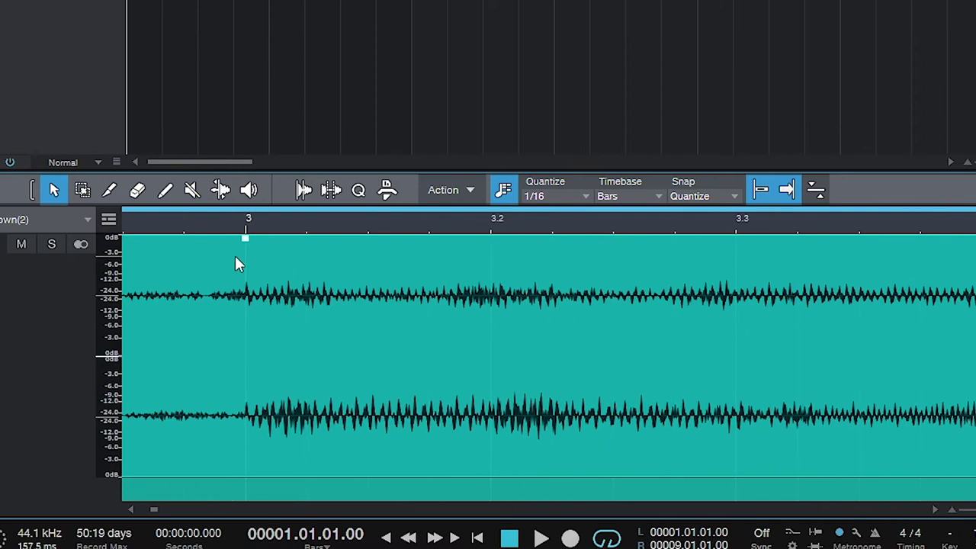
key("3")
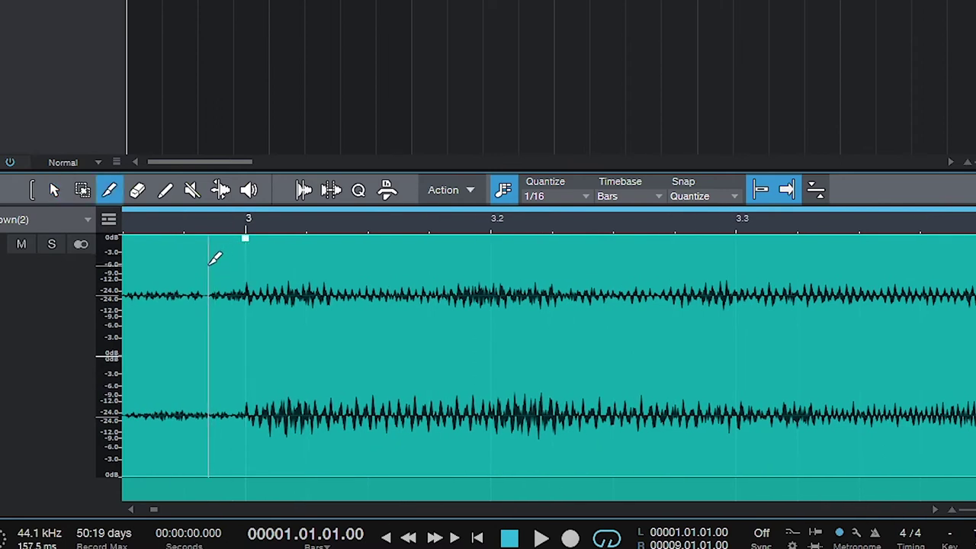
left_click(211, 263)
scroll(218, 264, "down", 4)
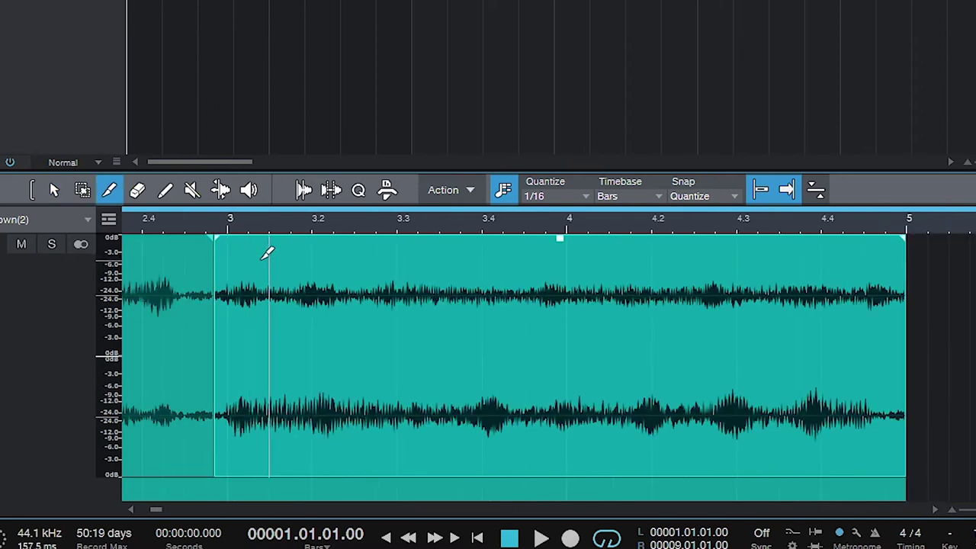
- Move the second chord clip so it starts exactly at bar 3 and play it back
key("1")
left_click_drag(288, 282, 300, 285)
key("space")
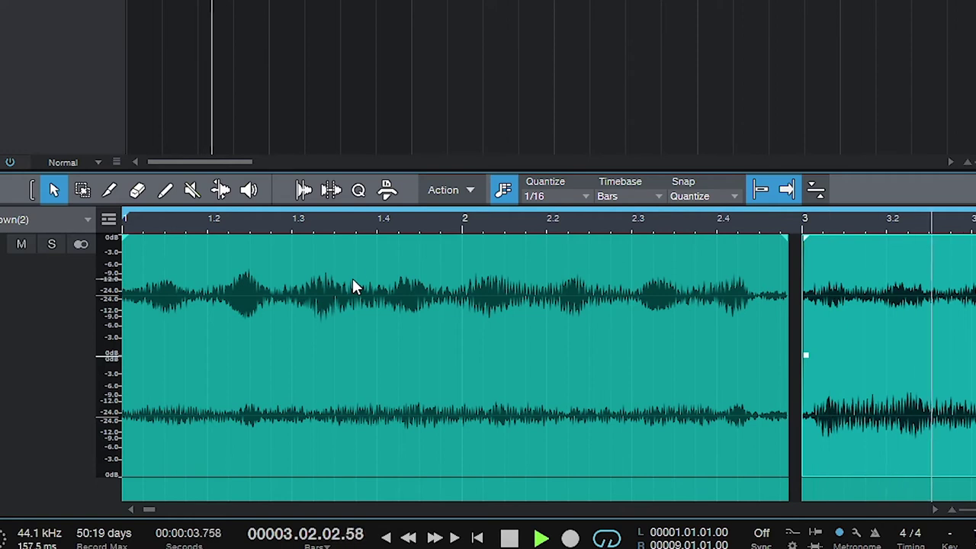
scroll(352, 286, "down", 3)
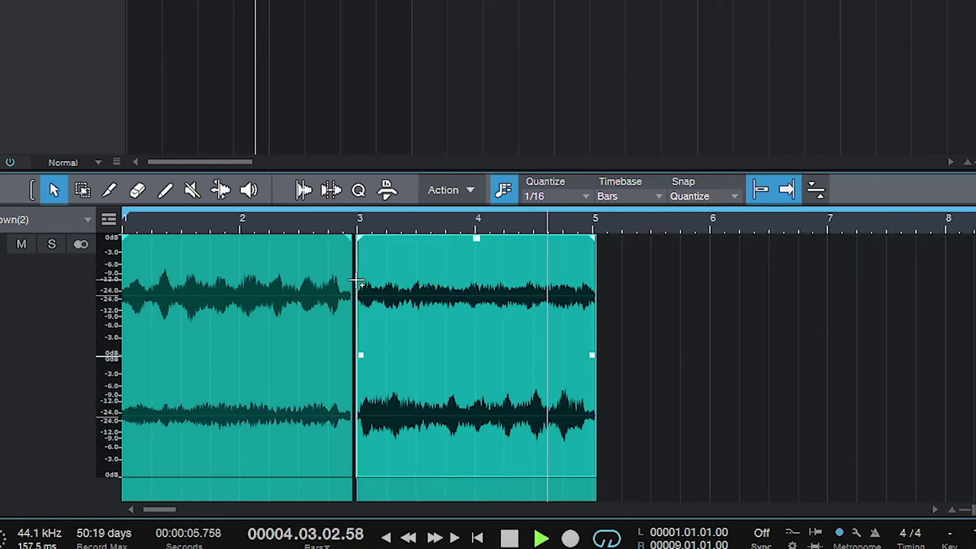
key("space")
- Duplicate both chord clips together and nudge the copies earlier to close the gap after the originals
left_click_drag(790, 334, 119, 280)
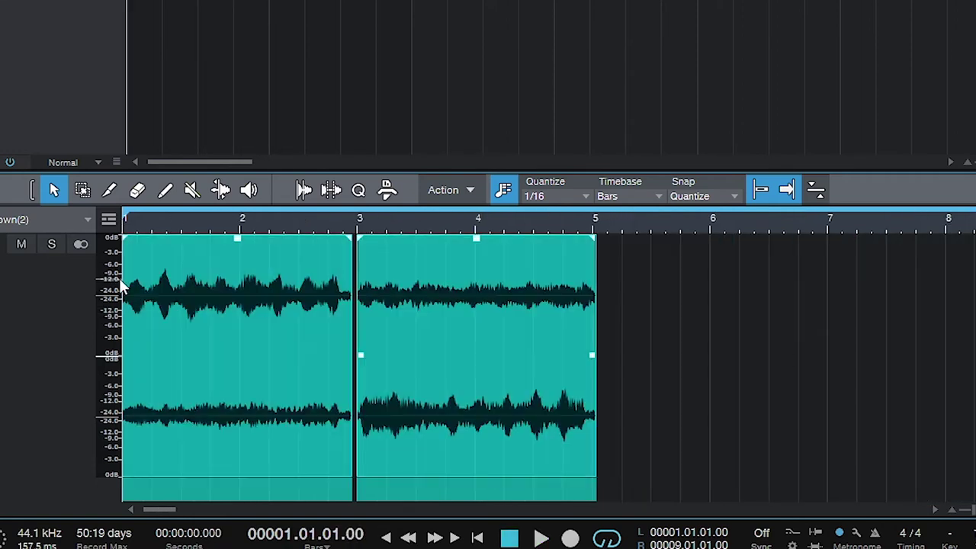
key("d")
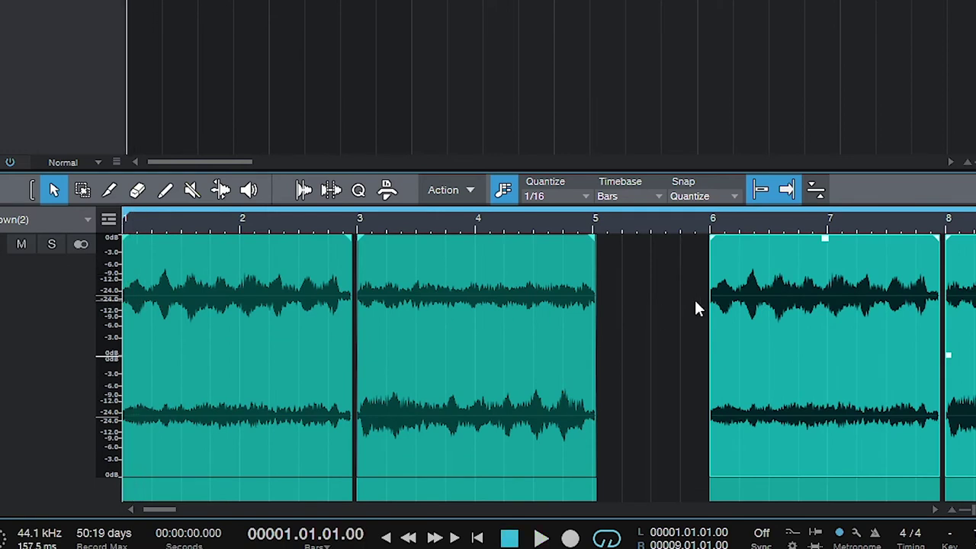
key("alt+Left")
key("alt+Left")
key("alt+Left")
key("alt+Left")
key("alt+Left")
key("alt+Left")
key("alt+Left")
key("alt+Left")
key("alt+Left")
key("alt+Left")
key("alt+Left")
key("alt+Left")
key("alt+Left")
key("alt+Left")
key("alt+Left")
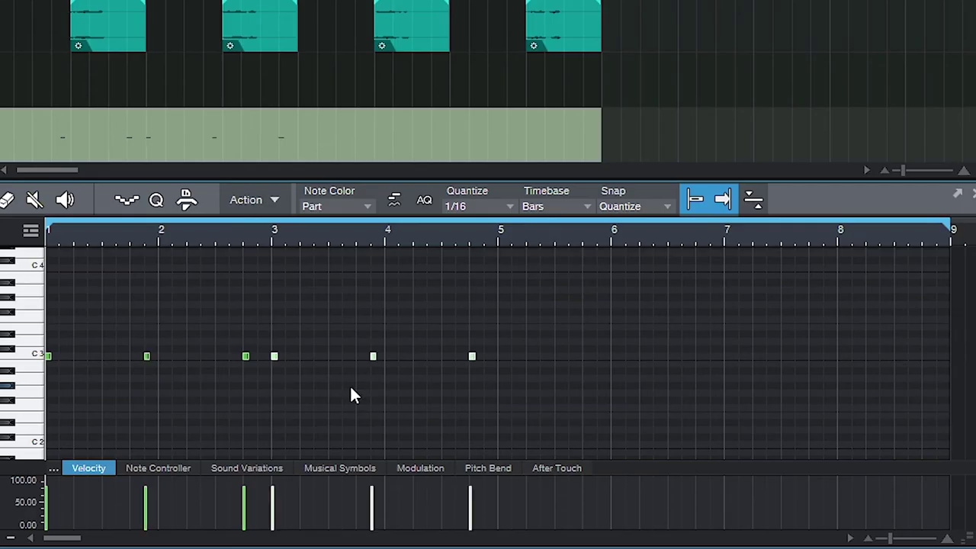
- Duplicate the C3 drum note just before bar 4 and nudge the copy to just after bar 4
key("Left")
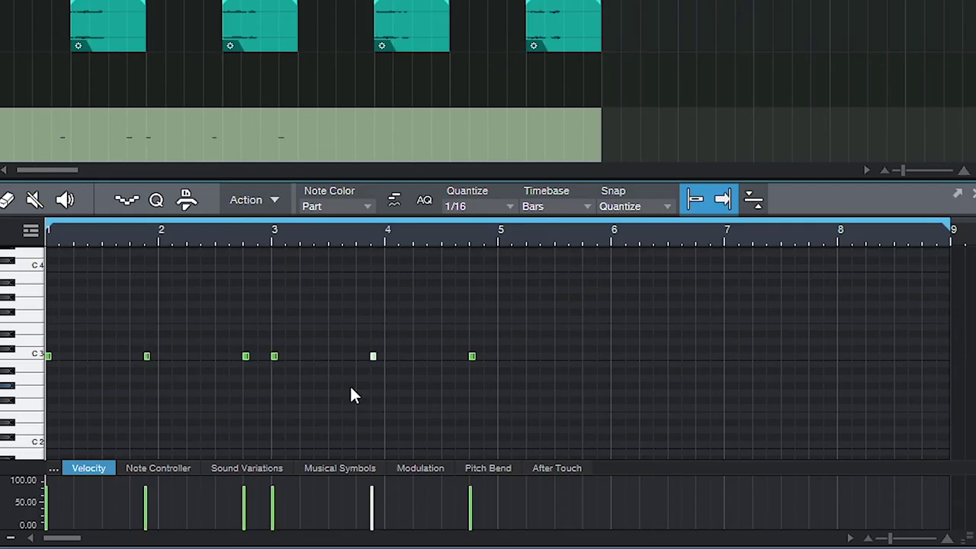
key("d")
key("alt+Right")
key("alt+Right")
key("alt+Right")
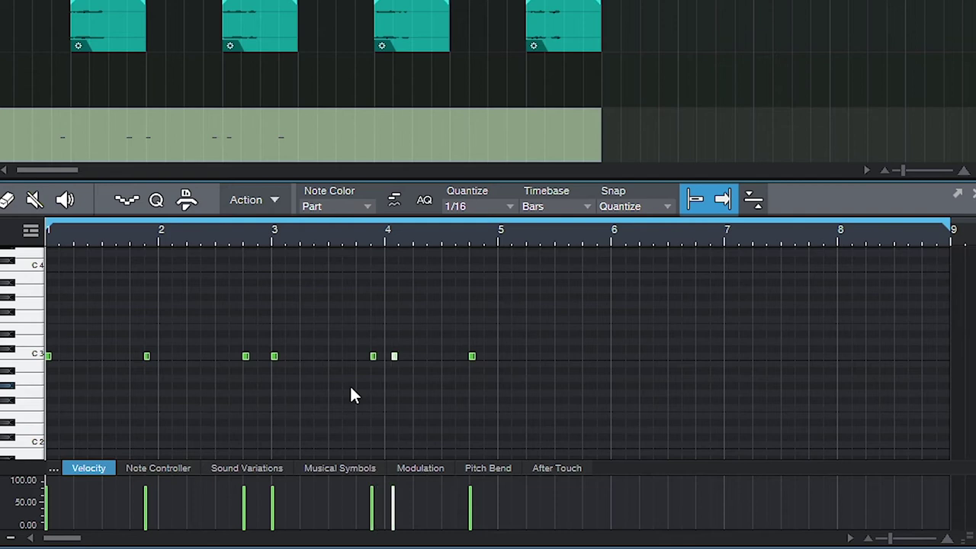
- Add a C3 drum note in the second half of bar 4 and duplicate the whole four-bar pattern
left_click(457, 356)
left_click_drag(543, 384, 46, 300)
key("d")
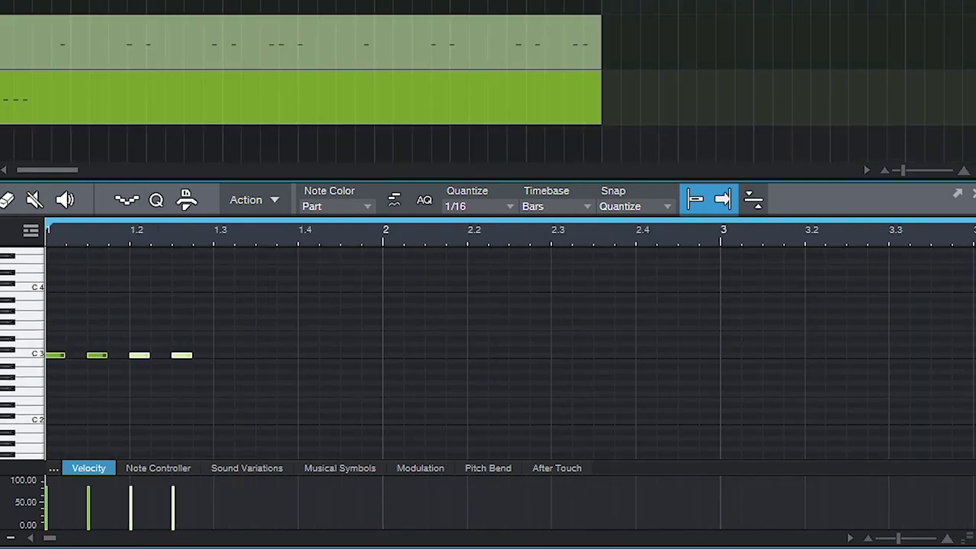
- Duplicate the eighth-note C3 hits repeatedly to fill the part up to bar 9
key("d")
key("d")
scroll(135, 233, "down", 5)
key("d")
key("d")
key("d")
key("d")
key("d")
key("d")
key("d")
key("d")
key("d")
key("d")
key("d")
key("d")
key("d")
key("d")
key("d")
key("d")
key("d")
key("d")
key("d")
key("d")
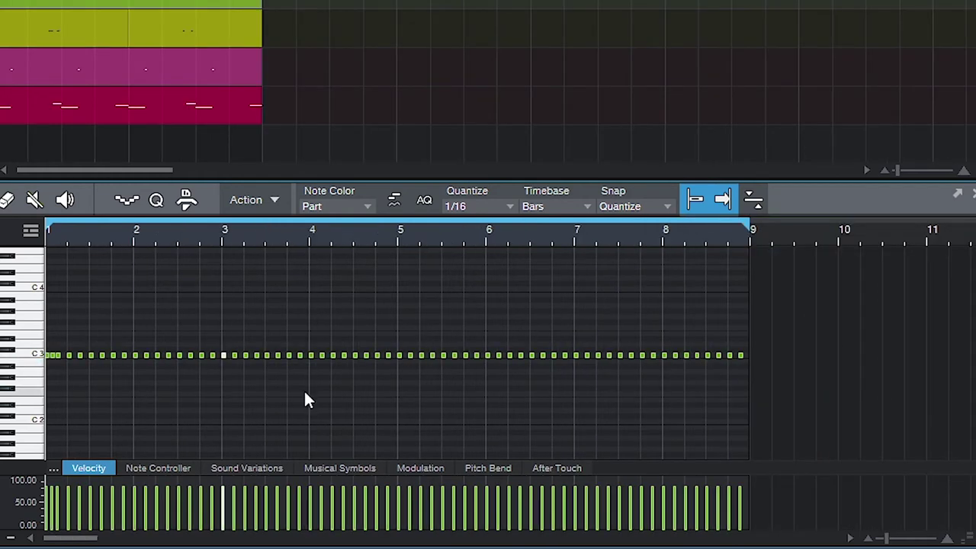
left_click_drag(838, 374, 398, 337)
key("Delete")
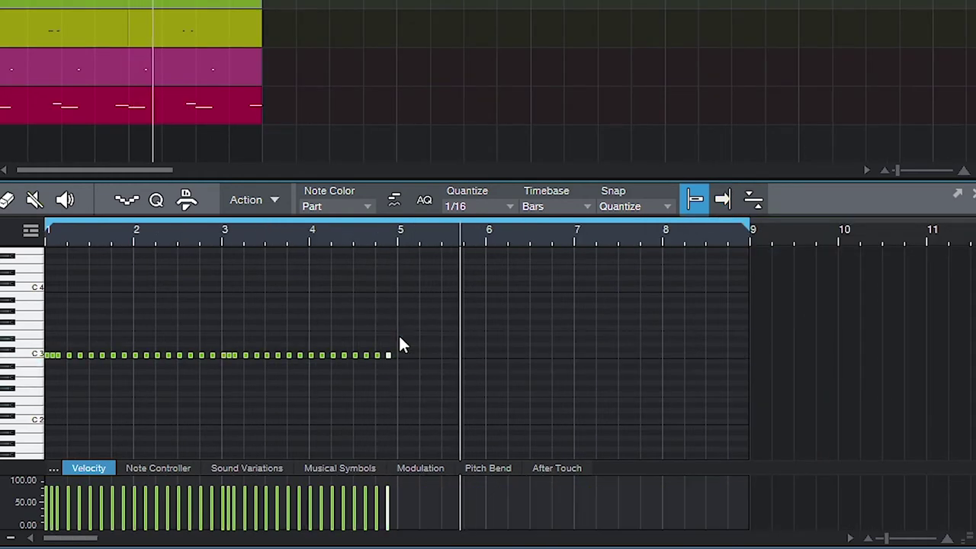
key("ctrl+z")
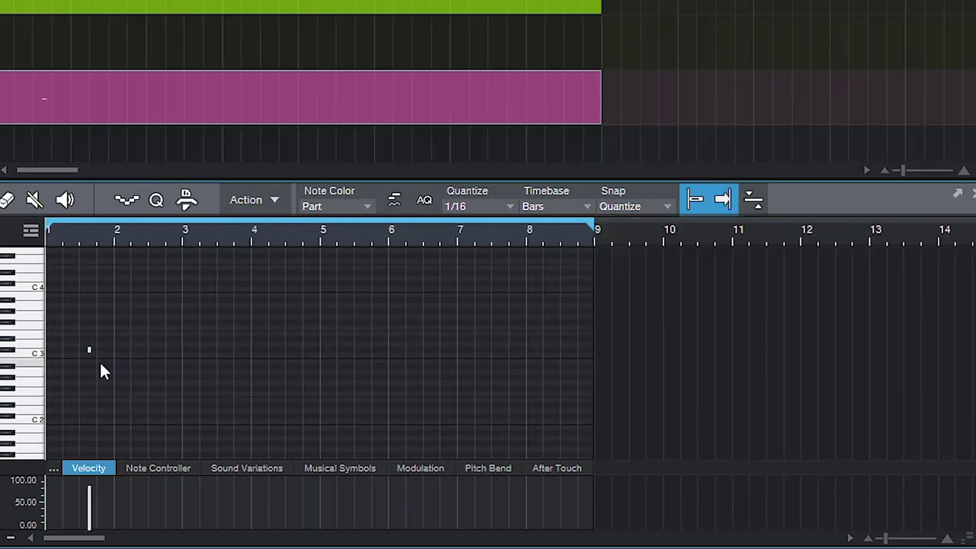
- Move the purple part's note to C3 on beat 3 of bar 1 and copy it to beat 3 of bar 2
key("alt+Left")
key("alt+Left")
key("Down")
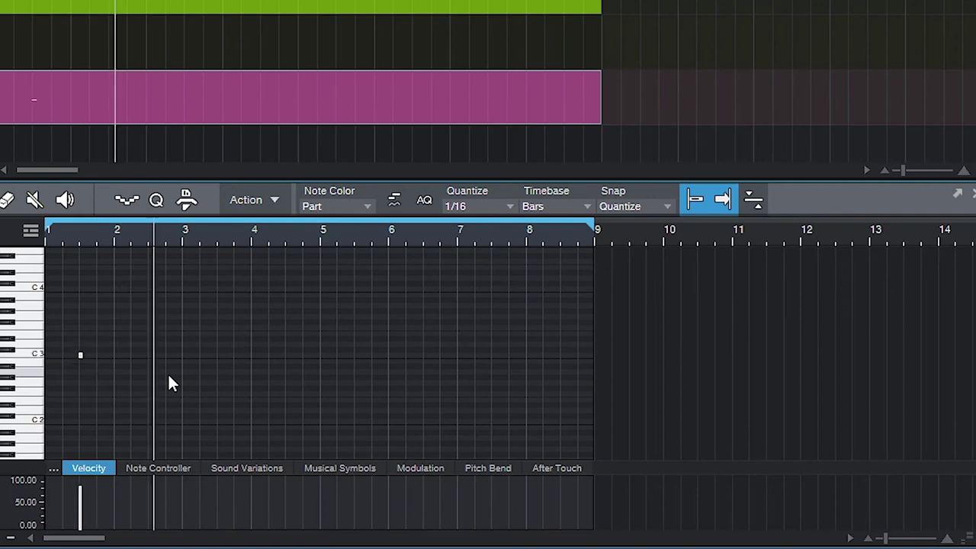
key("d")
key("alt+Right")
key("alt+Right")
key("alt+Right")
key("alt+Right")
key("alt+Right")
key("alt+Right")
key("alt+Right")
key("alt+Right")
key("alt+Right")
key("alt+Right")
key("alt+Right")
key("alt+Right")
key("alt+Right")
key("alt+Right")
key("alt+Right")
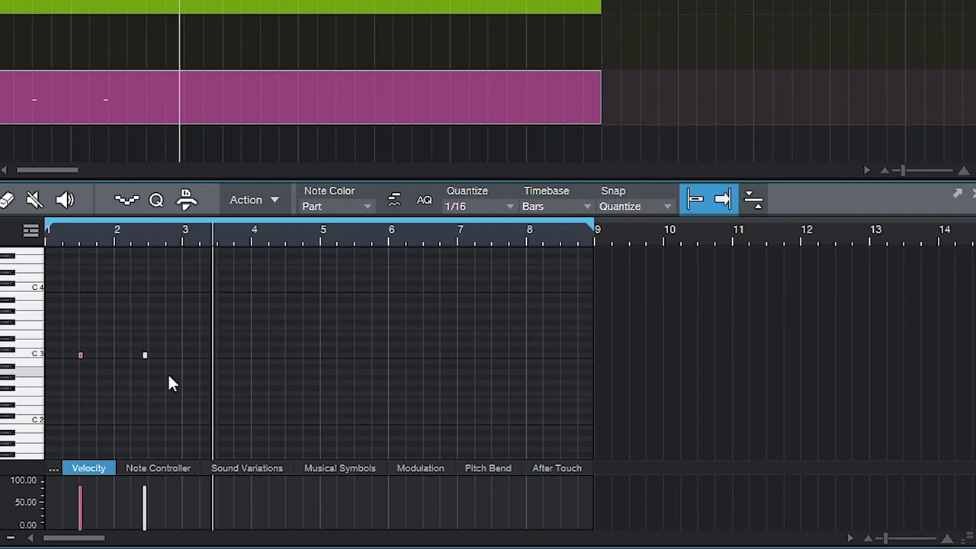
- Duplicate both C3 notes three times to fill the remaining bars up to bar 9
key("ctrl+a")
key("d")
key("d")
key("d")
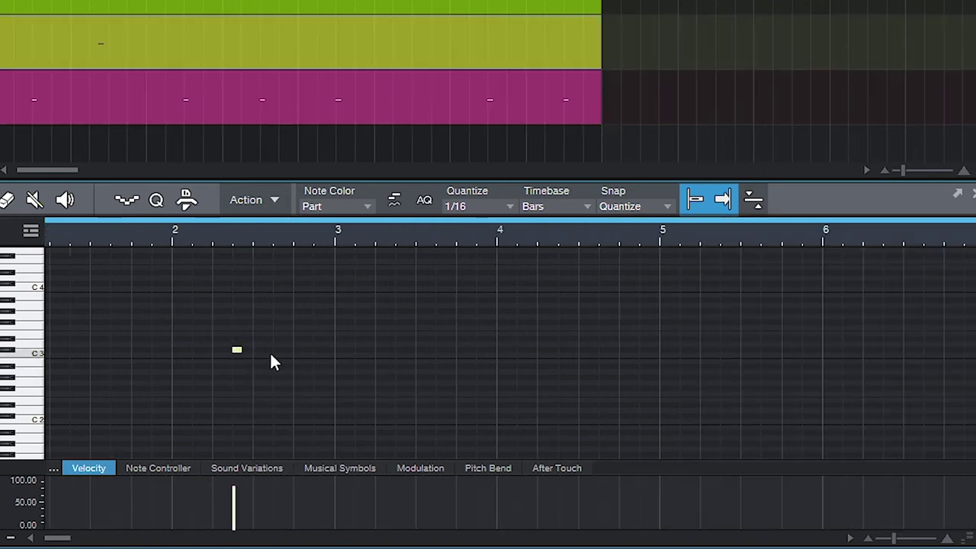
- Add a second C#3 note in bar 2 of the yellow part, shortly after the existing one
left_click(276, 349)
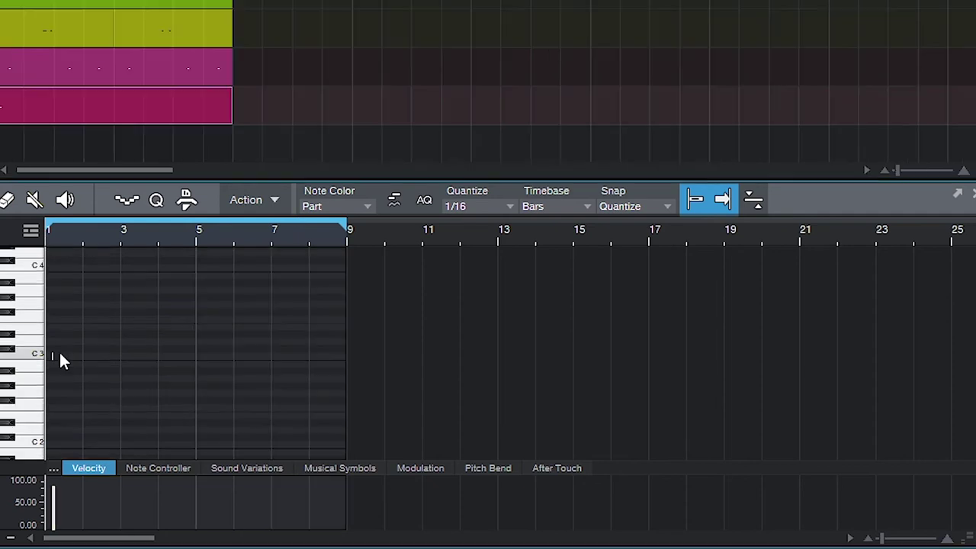
- Move the pink part's note to D3 at the start of bar 1 and extend it to 1.3
scroll(59, 349, "up", 3)
left_click(109, 355)
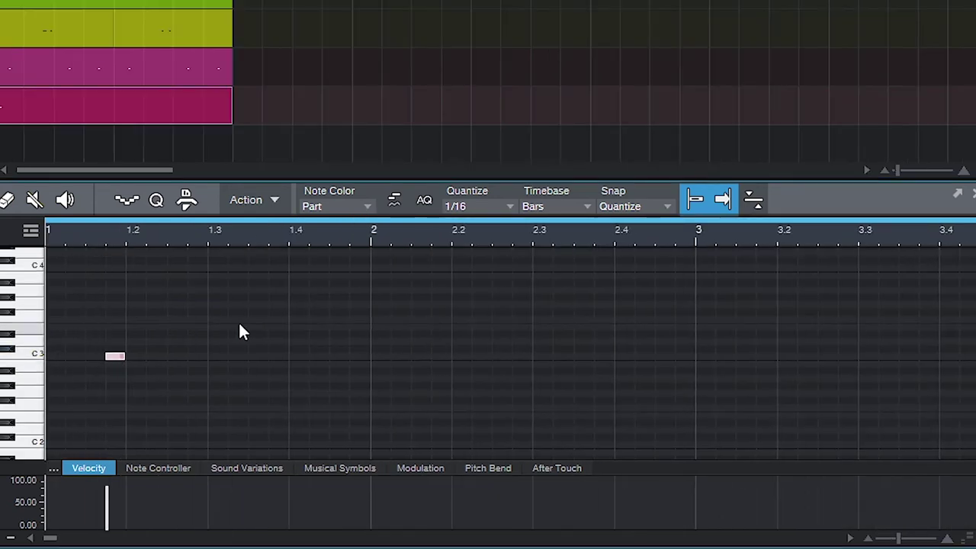
key("Up")
key("Up")
key("Left")
key("Left")
key("Left")
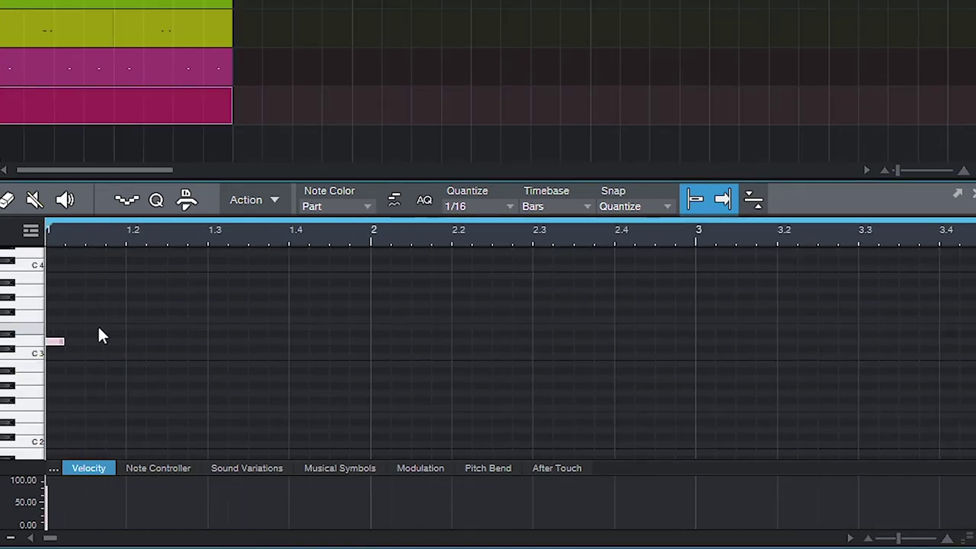
left_click_drag(67, 343, 197, 343)
- Add a D3 note from 2.4 to bar 3 and duplicate the four-bar pattern from bar 5
scroll(197, 344, "down", 2)
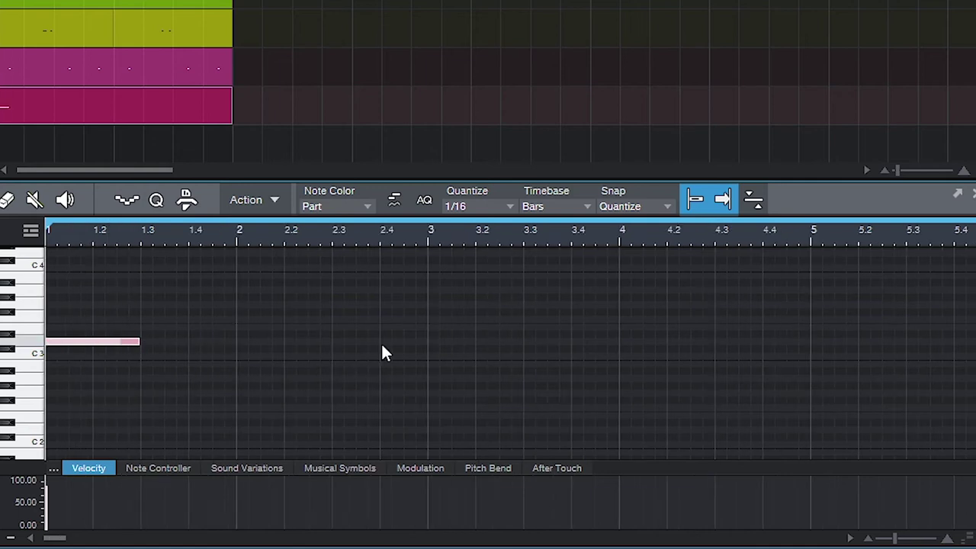
left_click(383, 342)
left_click_drag(390, 343, 434, 344)
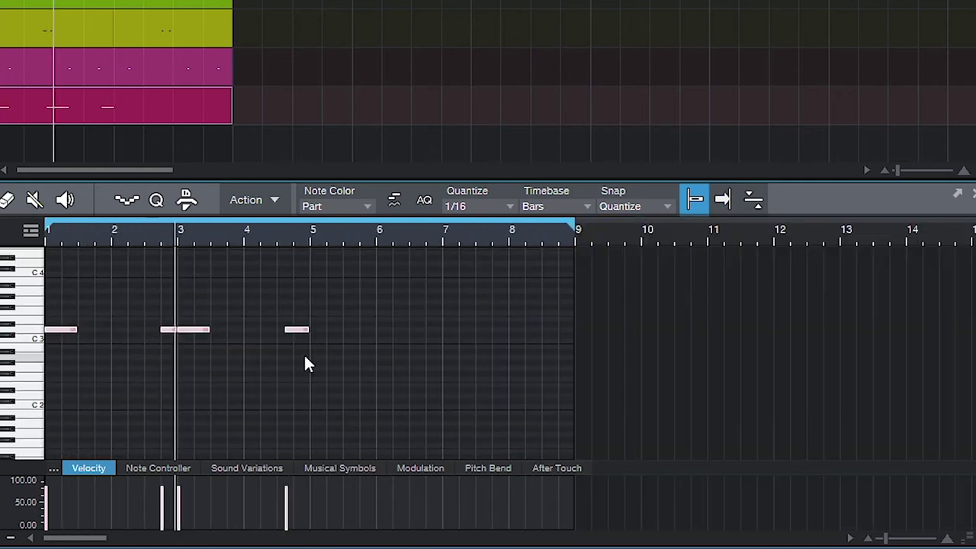
key("d")
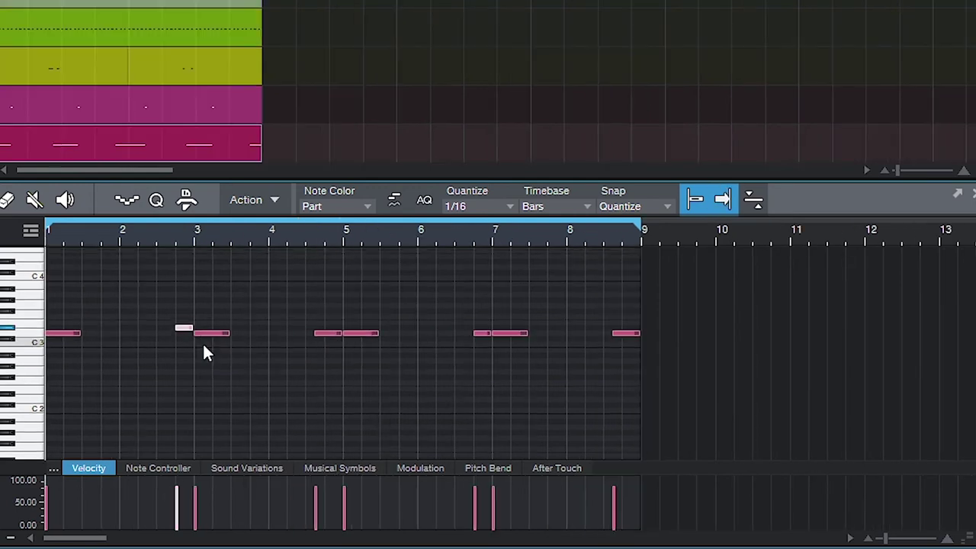
- Raise the short note just before bar 3 to A3
key("Up")
key("Up")
key("Up")
key("Up")
key("Up")
key("Up")
- Raise the note just before bar 5 to A3
key("Right")
key("Right")
key("shift+Up")
key("Down")
key("Down")
key("Down")
key("Down")
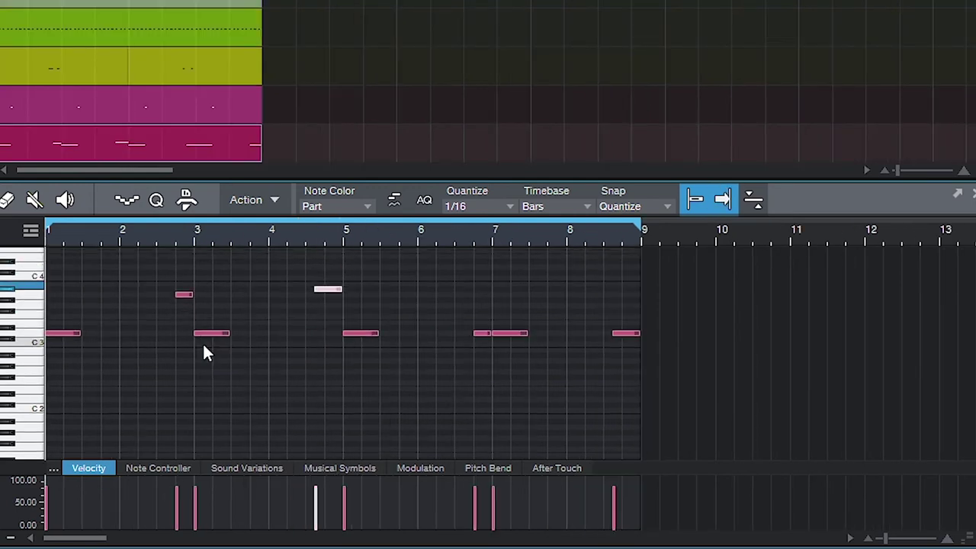
key("Down")
- Raise the short note just before bar 3 to D4
key("Left")
key("Left")
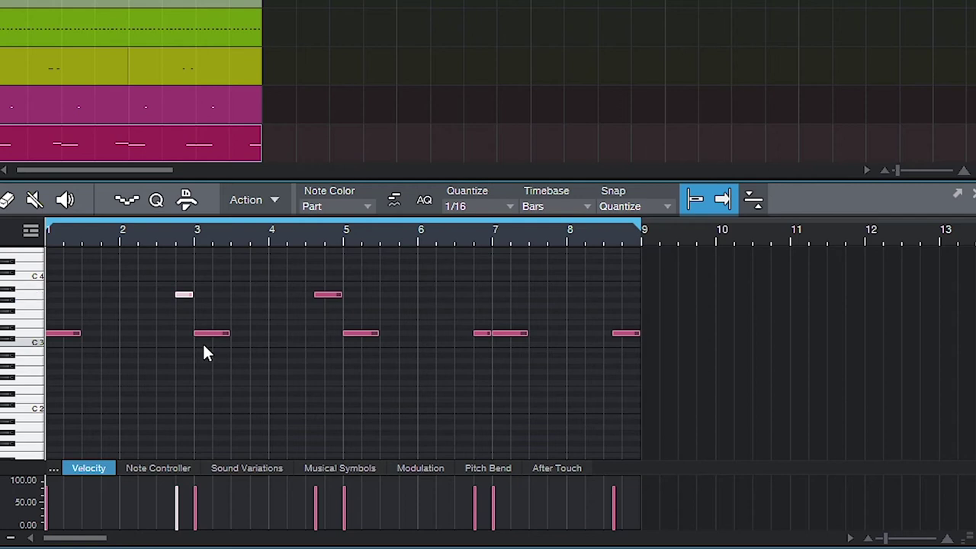
key("ctrl+Down")
key("Up")
key("shift+Up")
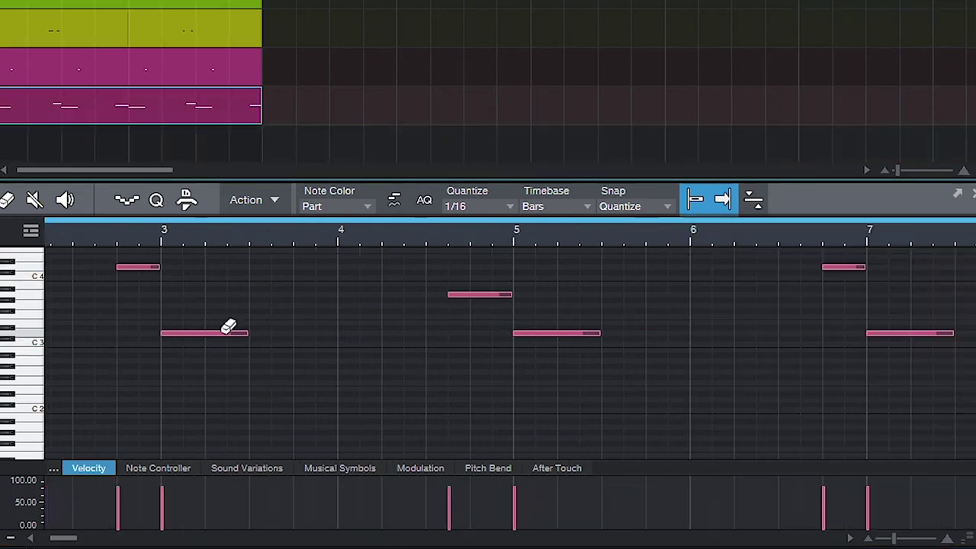
- Cut the D3 note starting at bar 3 at about position 3.2.3
key("3")
left_click(228, 333)
- Try shortening the A3 note before bar 5 and following it with an F3 note that runs to bar 5
left_click_drag(461, 297, 433, 301)
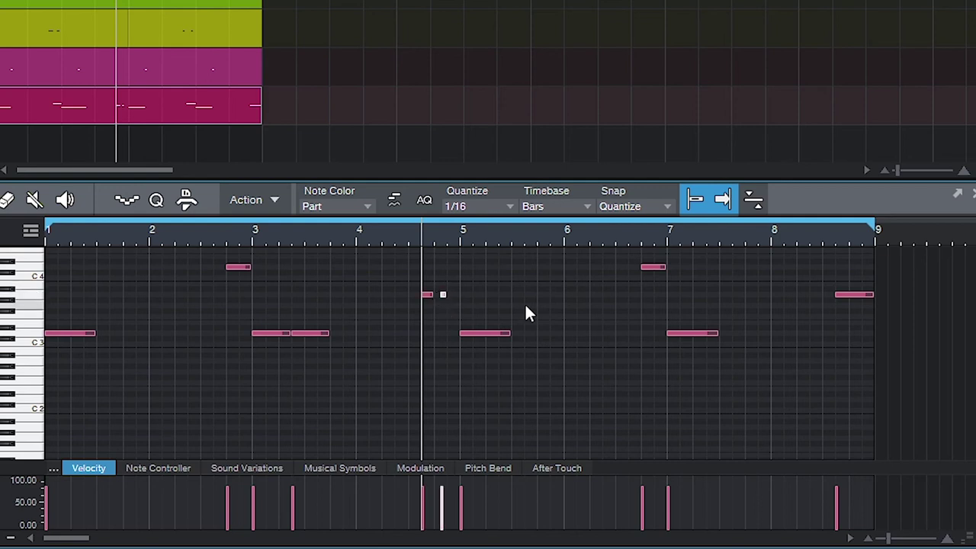
key("alt+Left")
key("Down")
key("Down")
key("Down")
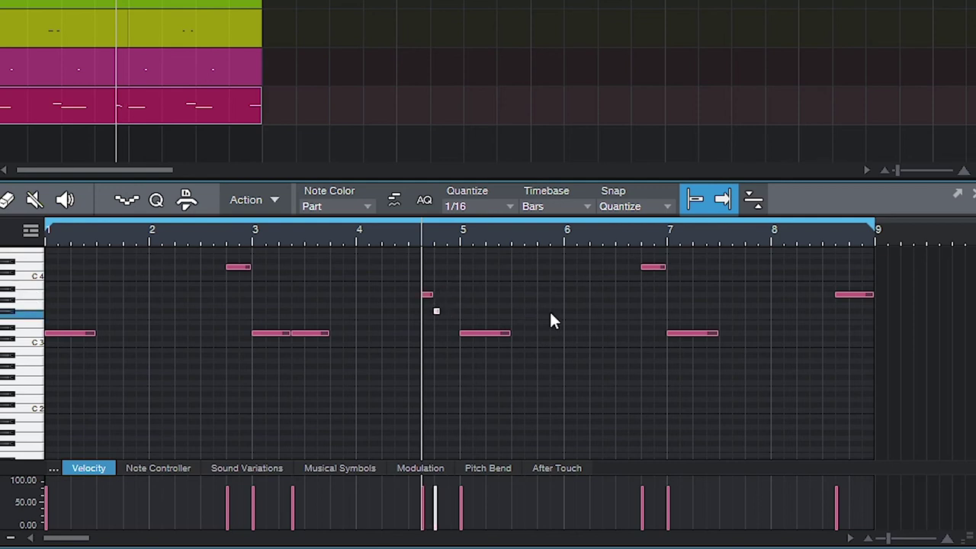
key("Down")
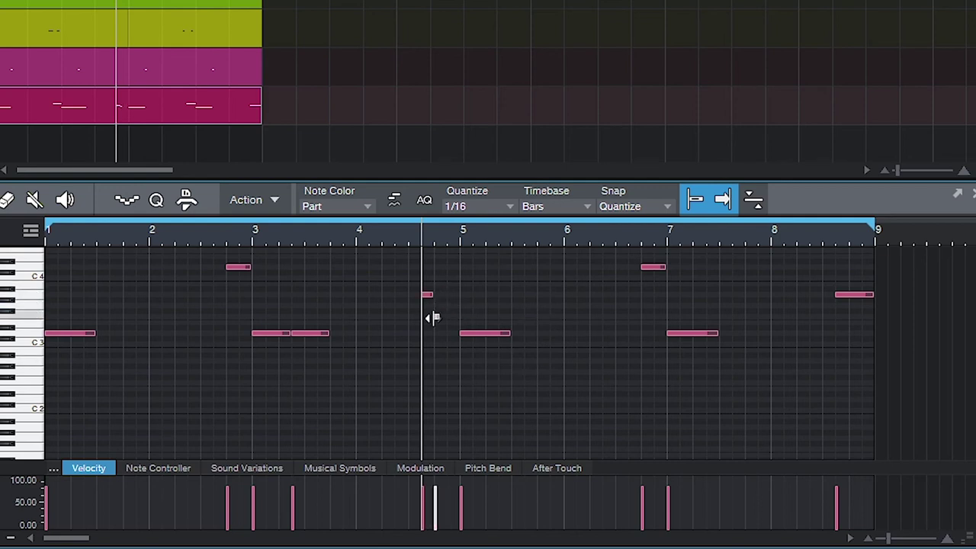
left_click_drag(439, 318, 460, 321)
- Add a short D3 note in bar 6 and extend it to meet the D4 note before bar 7
left_click(629, 339, "ctrl")
key("Up")
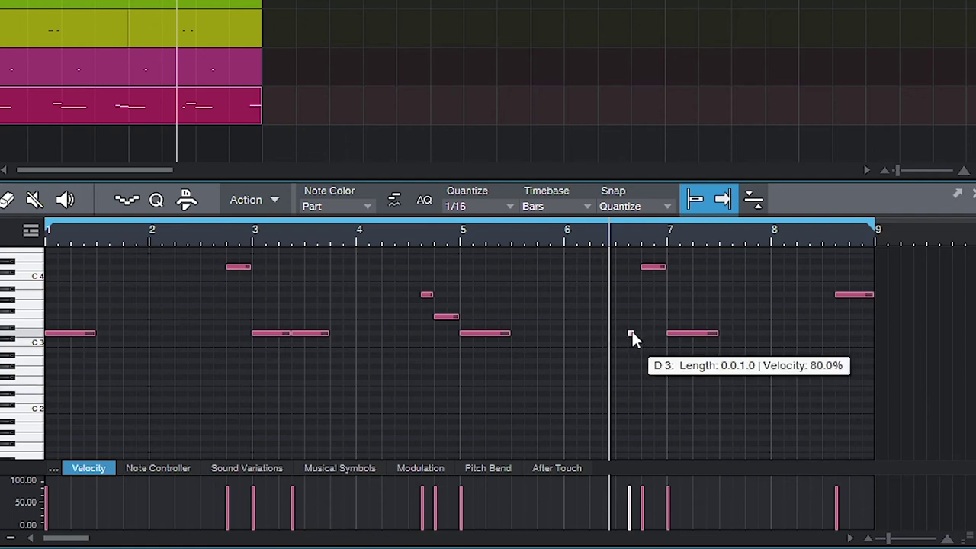
left_click_drag(636, 336, 640, 335)
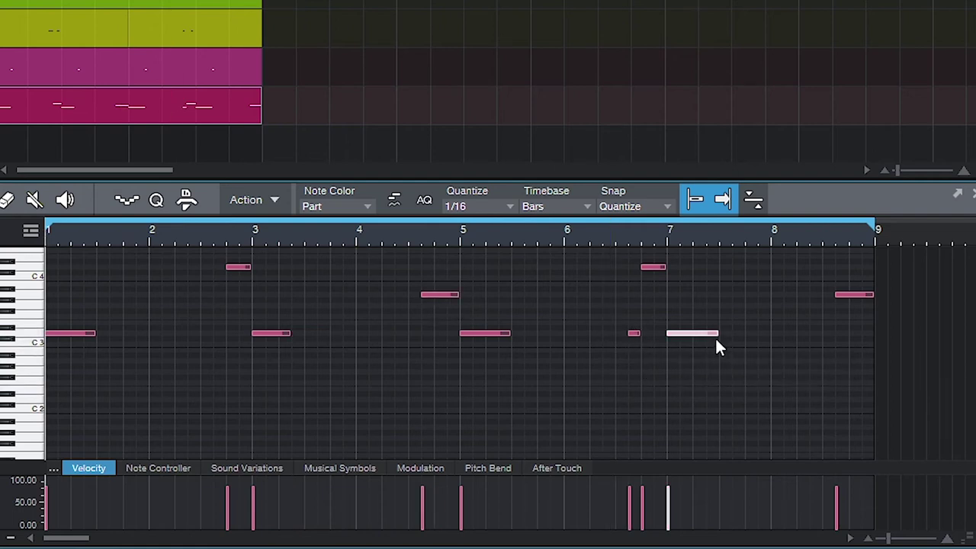
- Shorten the D3 note at bar 7 to end at about 7.2.3 and use copies to continue the D3 run past bar 8
mouse_move(717, 336)
left_mouse_down()
mouse_move(695, 343)
mouse_move(708, 342)
left_mouse_up()
key("d")
key("alt+Left")
key("alt+Left")
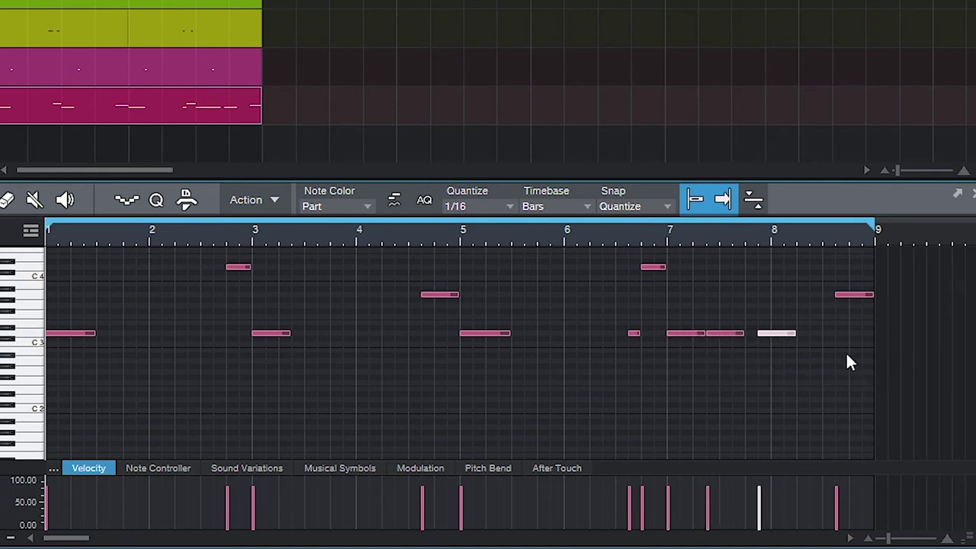
key("alt+Left")
key("alt+Left")
mouse_move(765, 334)
left_mouse_down()
mouse_move(802, 345)
mouse_move(800, 336)
mouse_move(777, 337)
left_mouse_up()
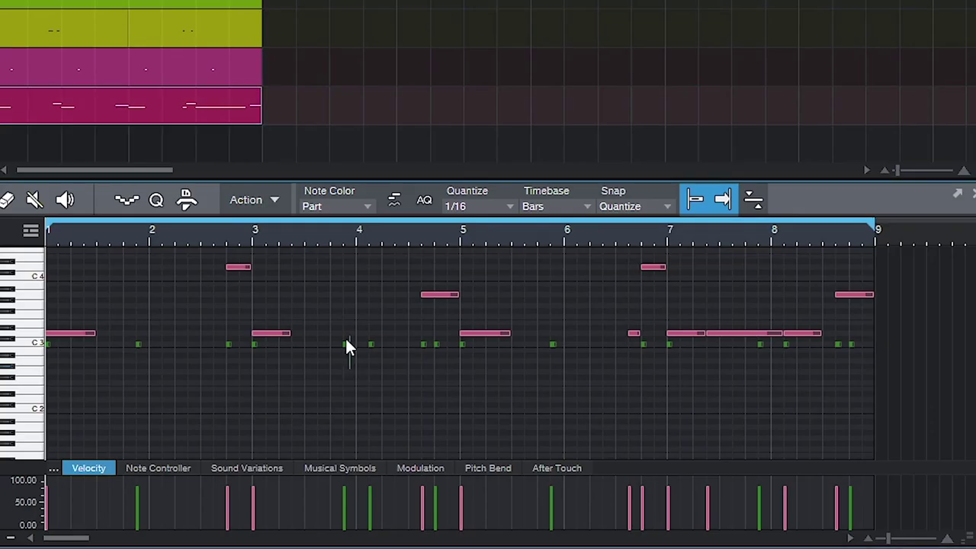
- Delete the green C3 drum notes just before bar 2, on both sides of bar 4 and just before bar 6
left_click_drag(346, 339, 331, 320)
left_click_drag(389, 369, 315, 291)
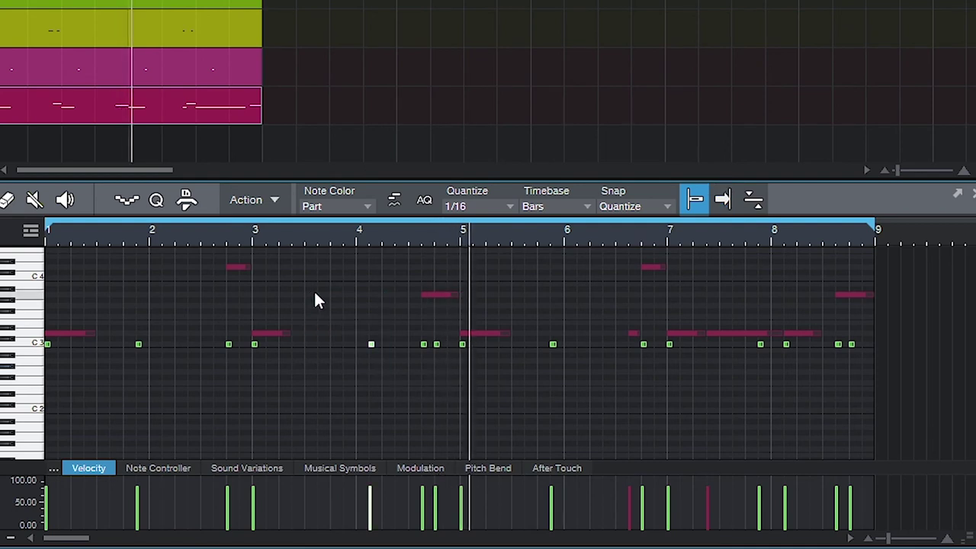
left_click_drag(366, 344, 554, 347)
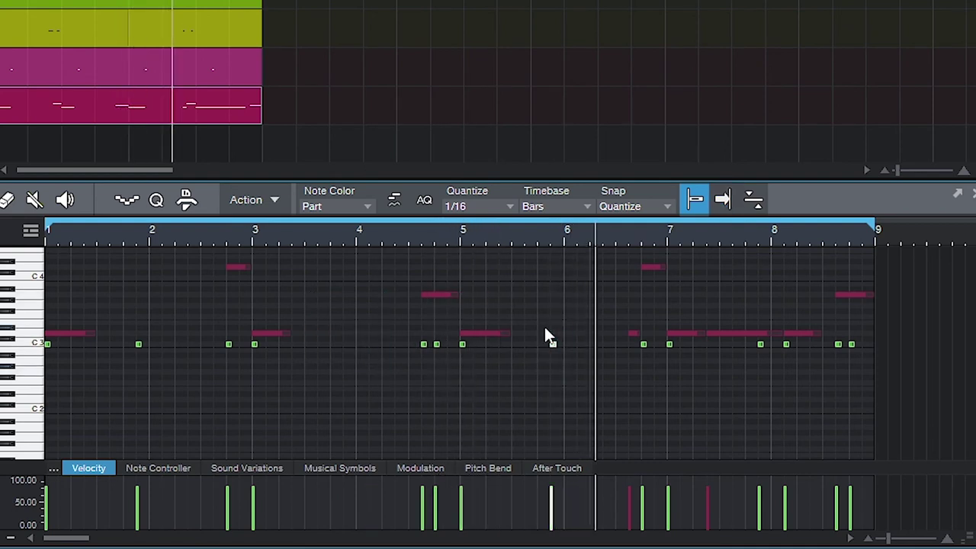
key("Delete")
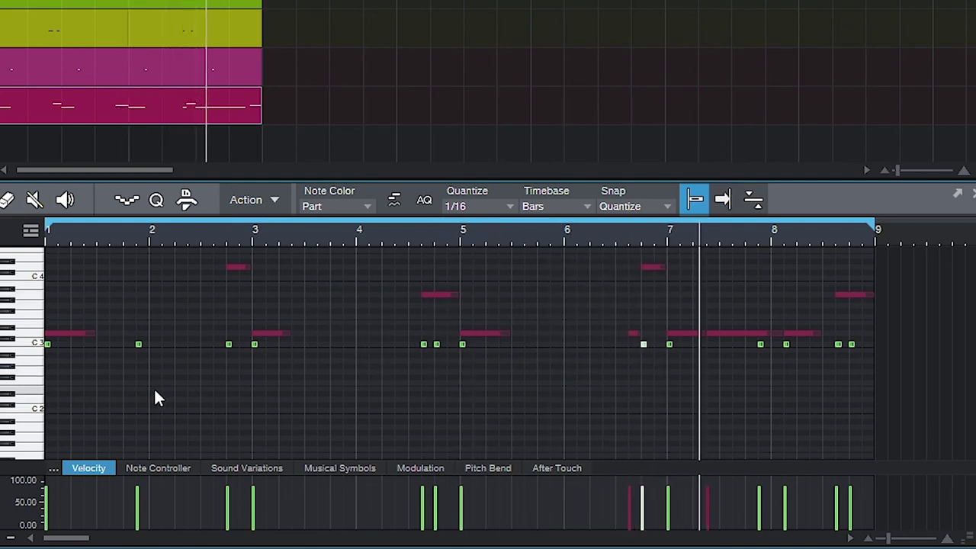
left_click_drag(154, 391, 118, 322)
key("Delete")
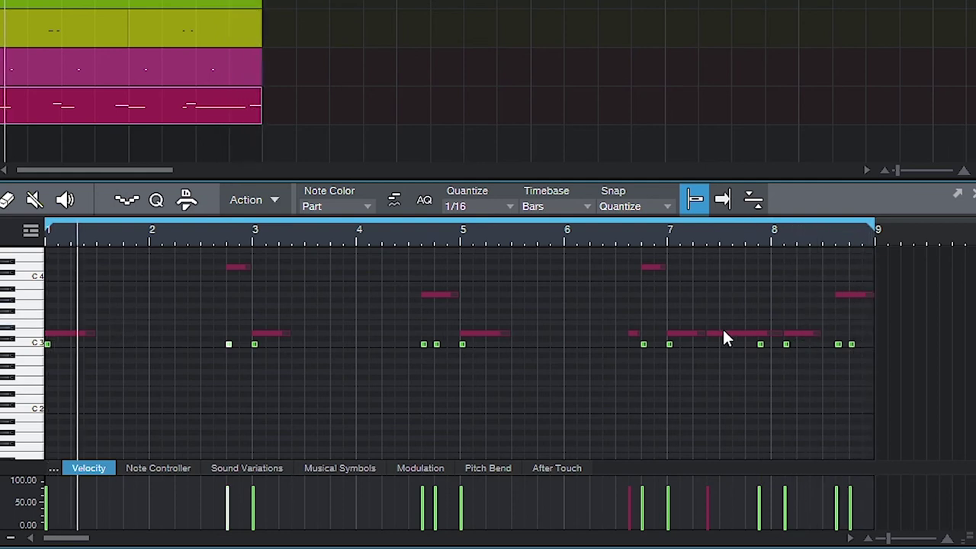
- Shorten the long D3 bass note in bar 7 and nudge it later to line up with the drum hit just before bar 8
left_click(755, 335)
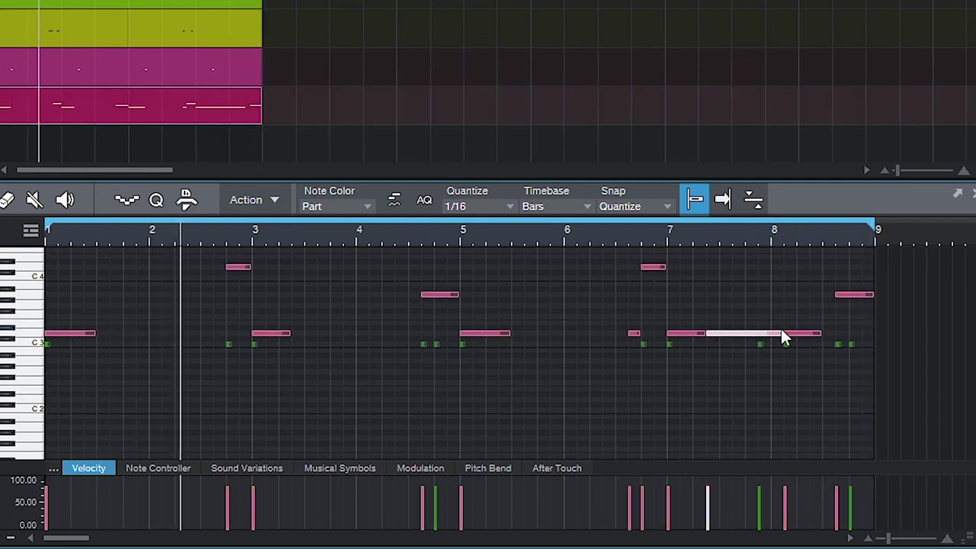
left_click_drag(780, 333, 730, 340)
key("space")
key("alt+Right")
key("alt+Right")
key("alt+Right")
key("alt+Right")
key("alt+Right")
key("alt+Right")
key("alt+Right")
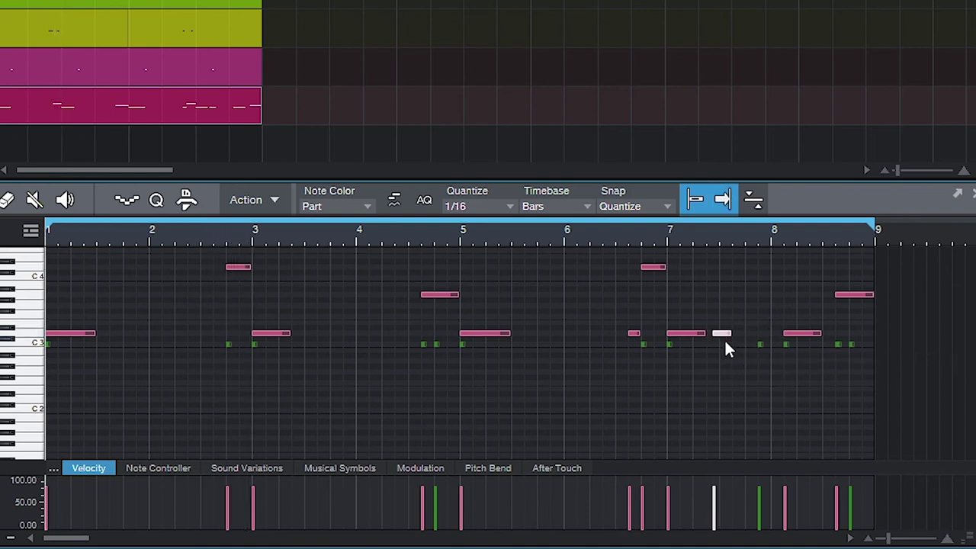
key("alt+Right")
- Extend the two D3 notes around bar 8 to meet the notes that follow, and raise the one inside bar 8 an octave to D4
left_click_drag(821, 333, 834, 338)
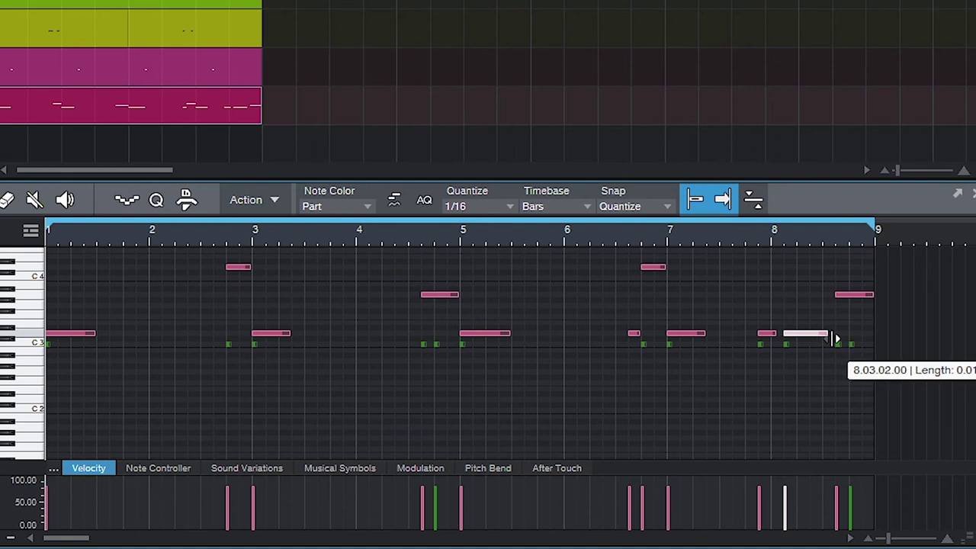
left_click_drag(776, 335, 783, 340)
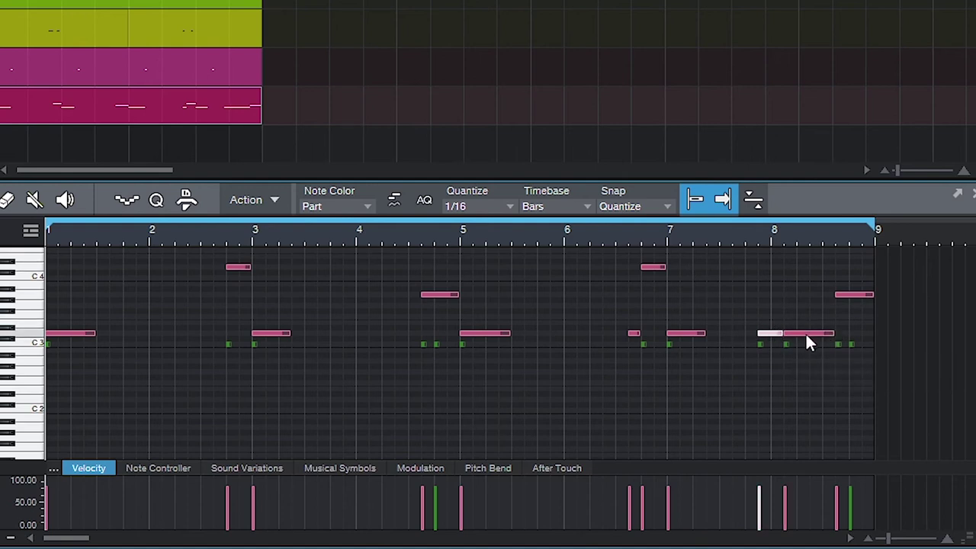
left_click(805, 333)
key("shift+Up")
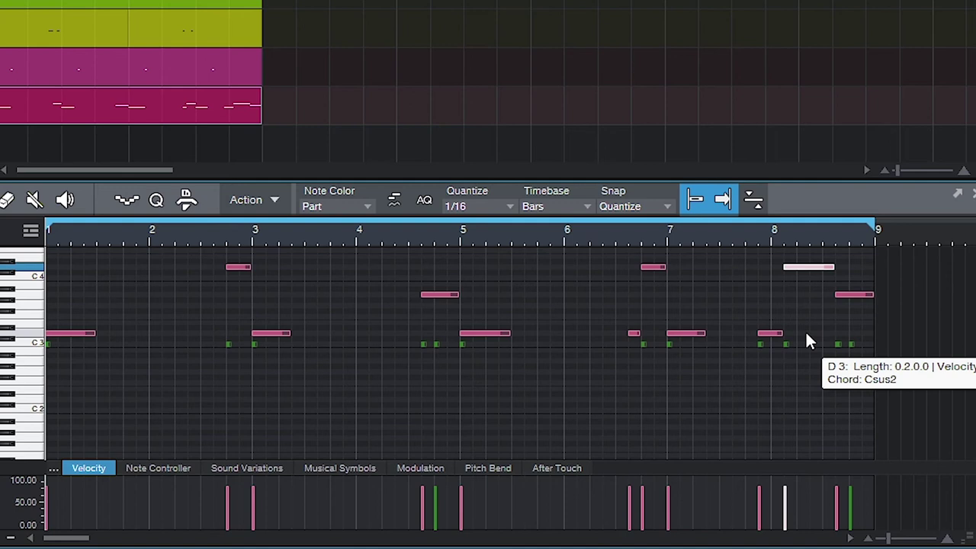
- Shorten the last A3 note in bar 8, add an A#3 note on the final drum hit extending to bar 9, and play back from bar 7
left_click(668, 242)
left_click_drag(871, 295, 846, 302)
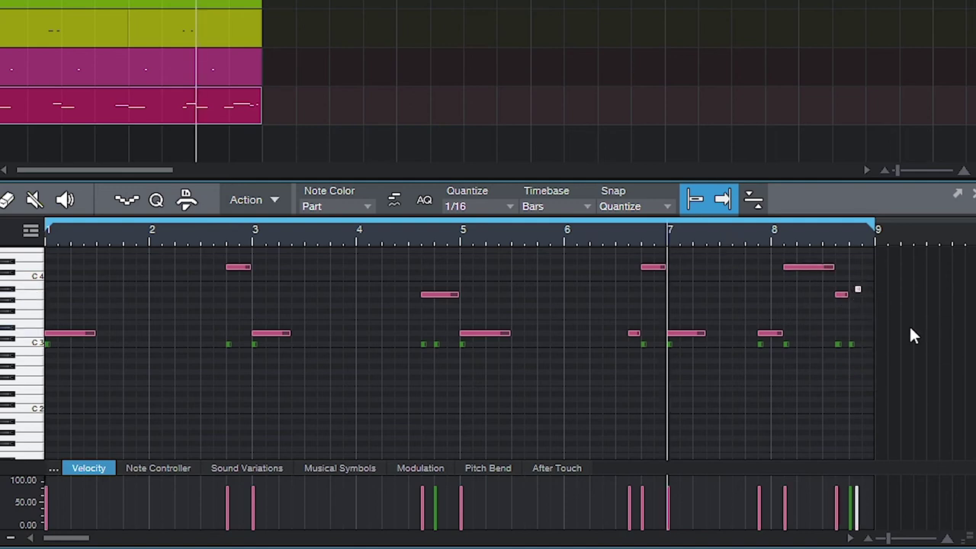
key("Left")
key("Right")
key("alt+Left")
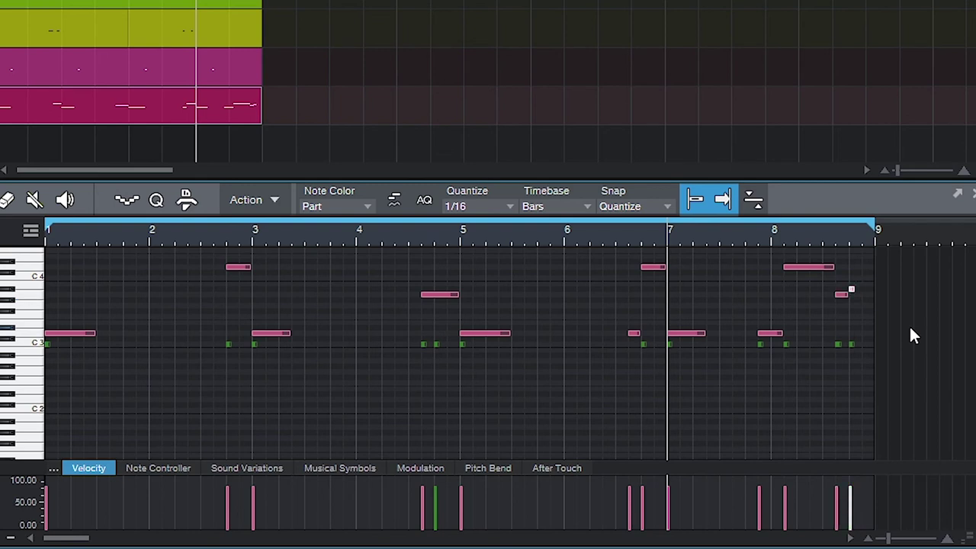
key("alt+Up")
key("alt+Down")
left_click_drag(852, 293, 873, 297)
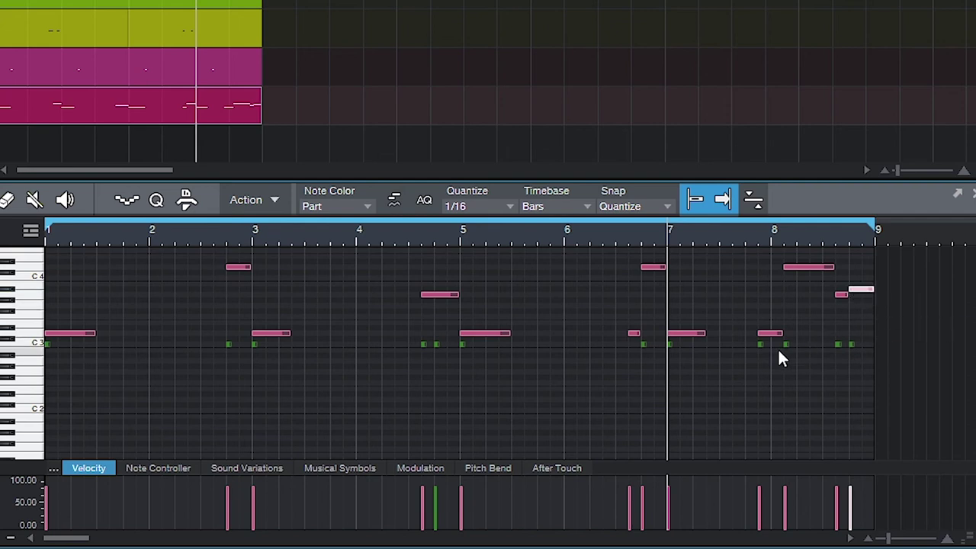
key("space")
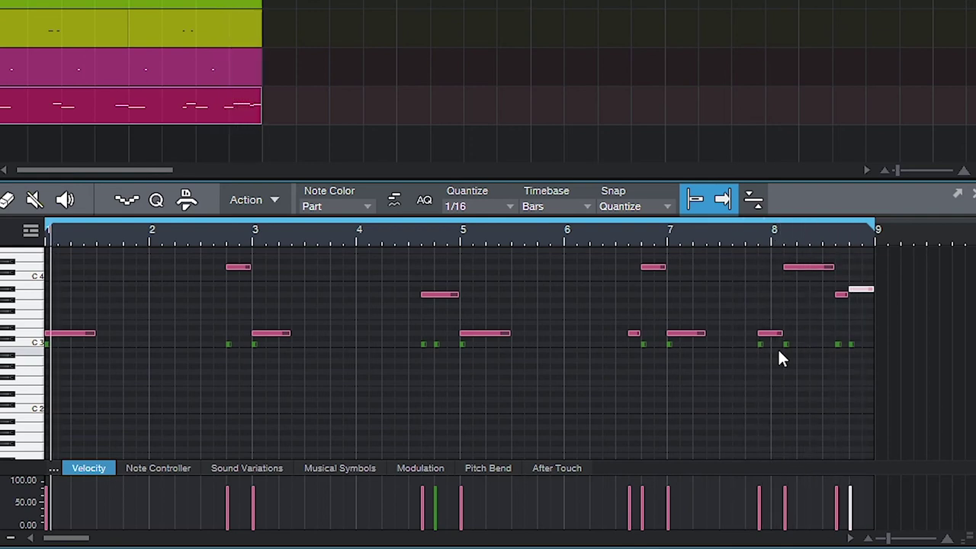
key("space")
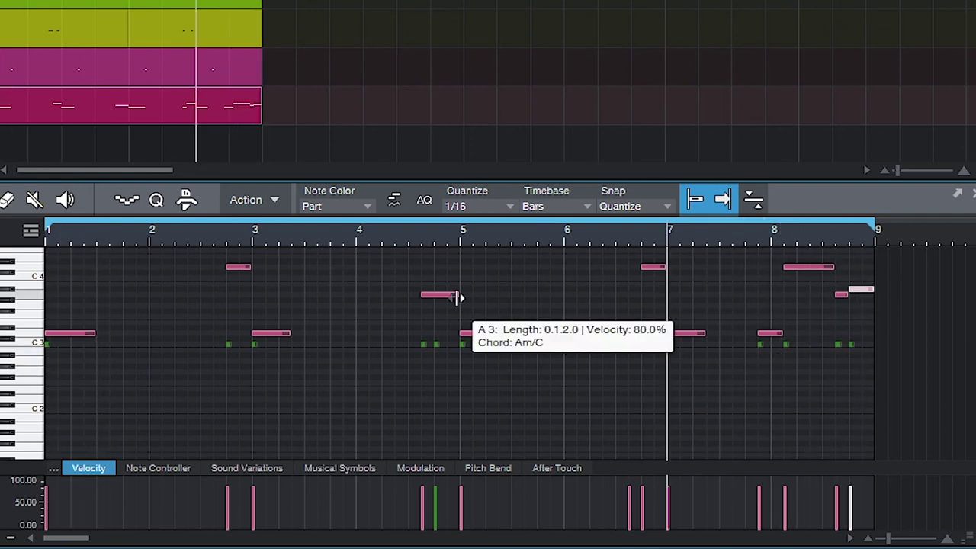
- Shorten the A3 note before bar 5 to the next drum hit and fill the gap up to bar 5 with a D3 note
left_click(445, 294)
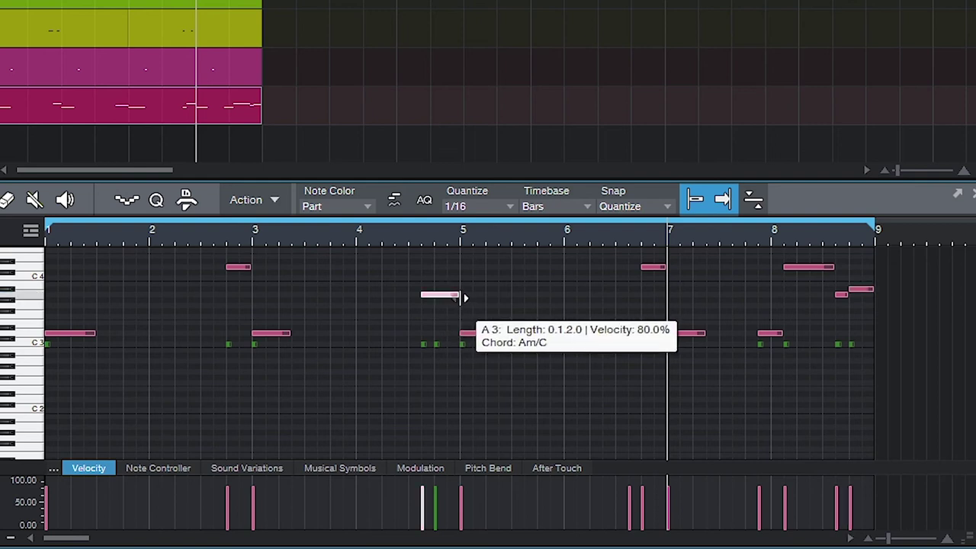
left_click_drag(462, 296, 433, 297)
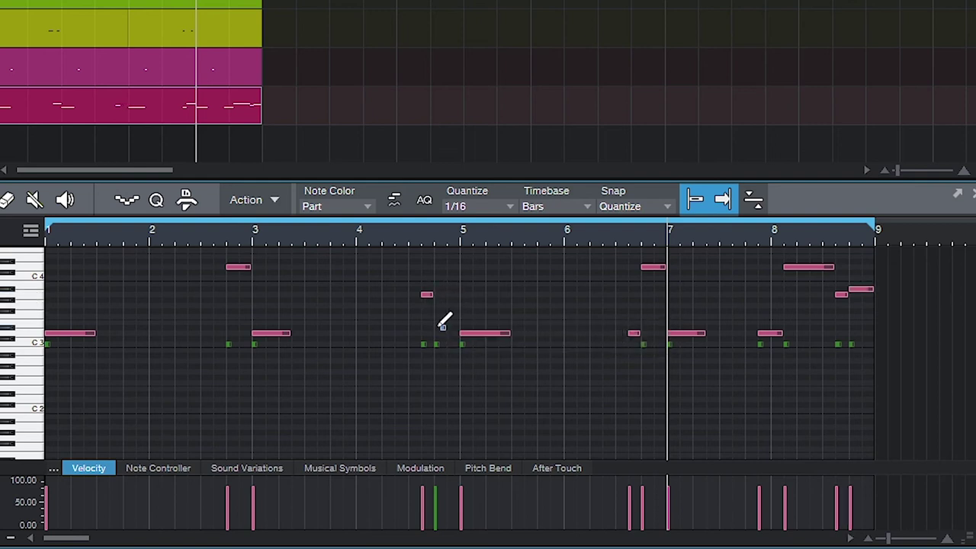
key("alt+Left")
key("Down")
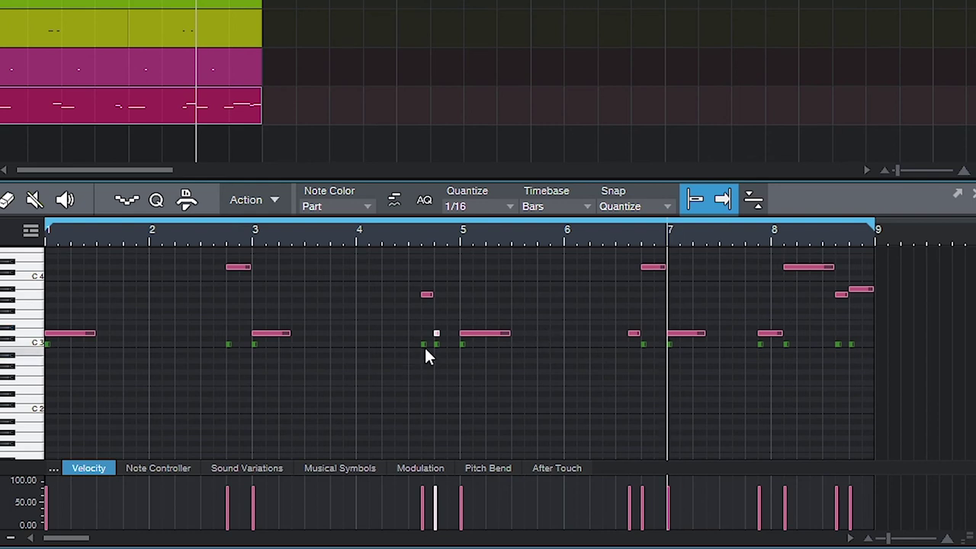
mouse_move(438, 340)
left_click_drag(441, 335, 460, 336)
- Retune the new note just before bar 5 by raising it to A3 and lowering it four semitones, and play the loop
key("Up")
key("Up")
key("Up")
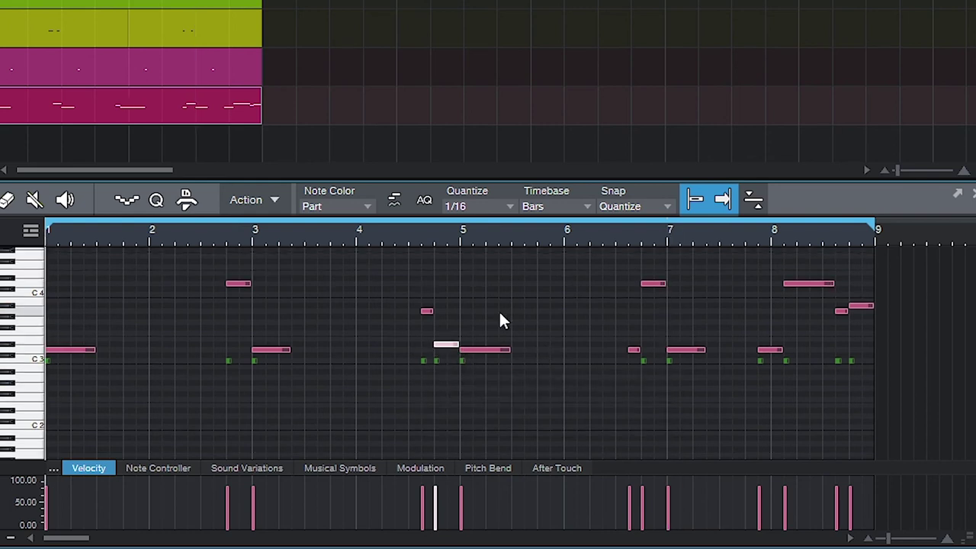
key("Up")
key("Up")
key("Up")
key("Up")
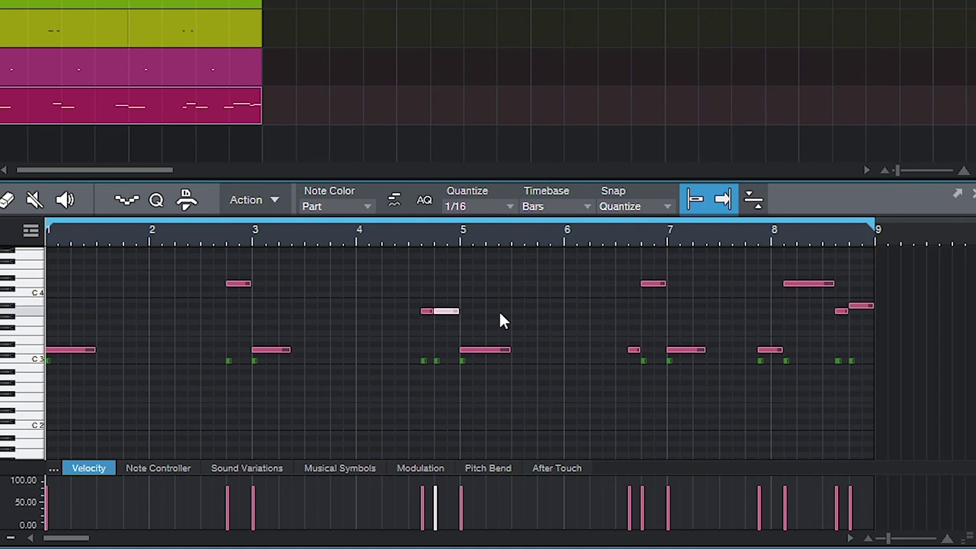
key("Down")
key("Down")
key("Down")
key("Down")
key("space")
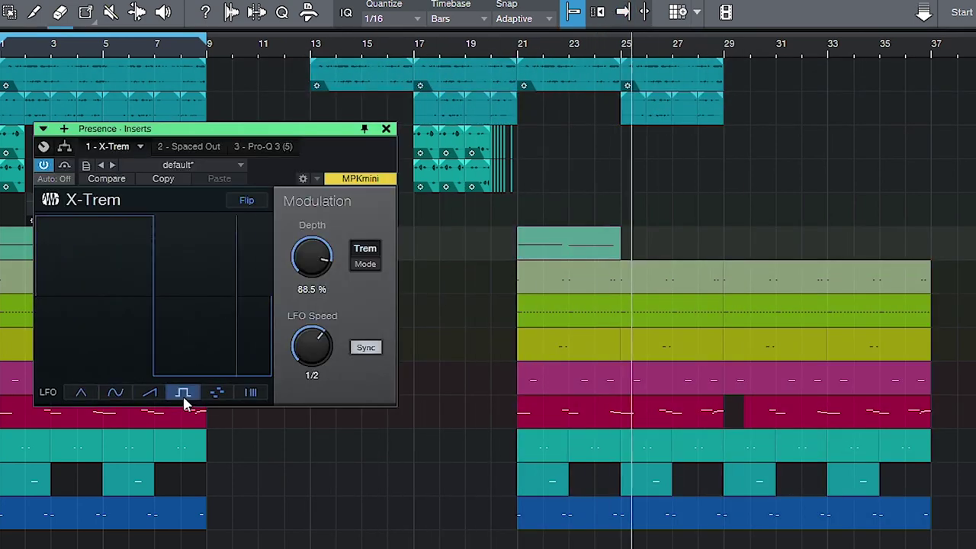
- Extend the green Presence part that starts at bar 21 so that it ends at bar 29
left_click_drag(620, 245, 715, 254)
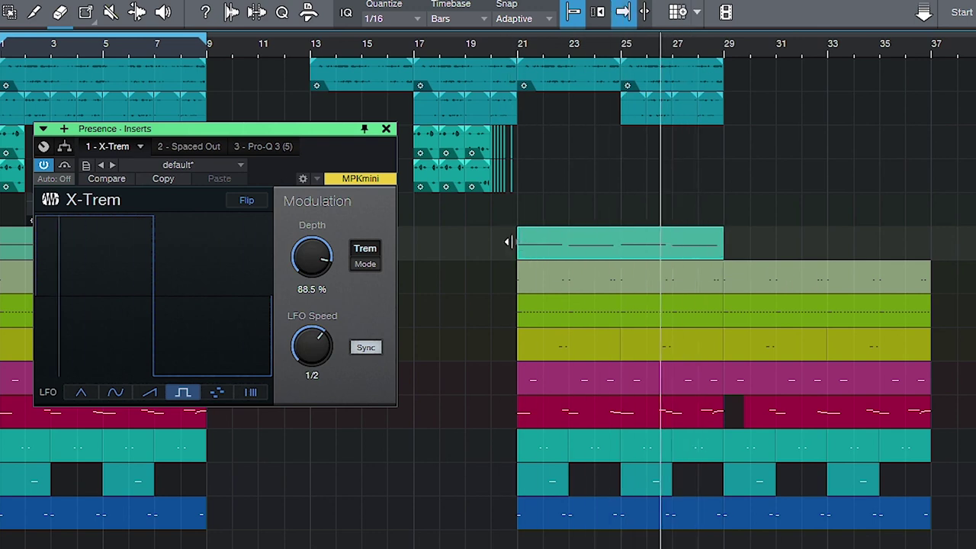
left_click(779, 404)
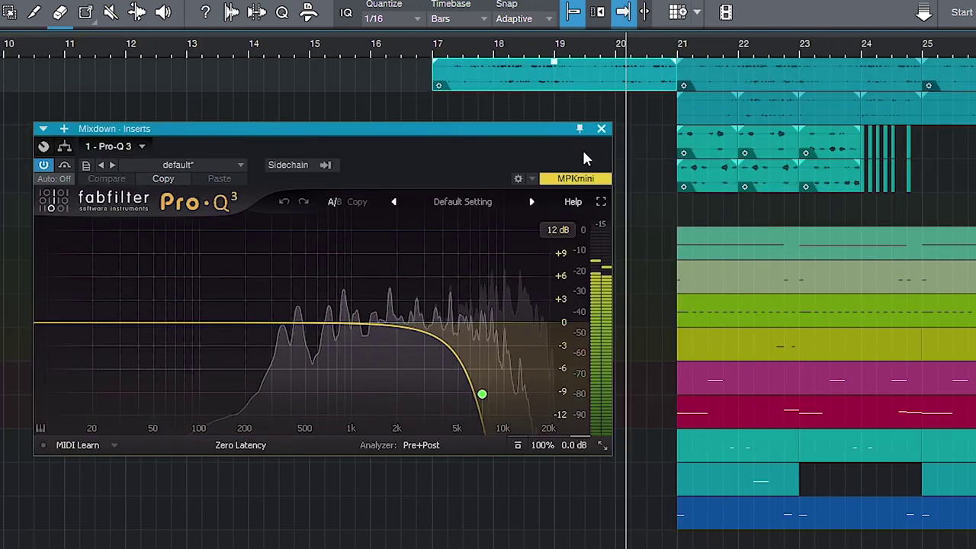